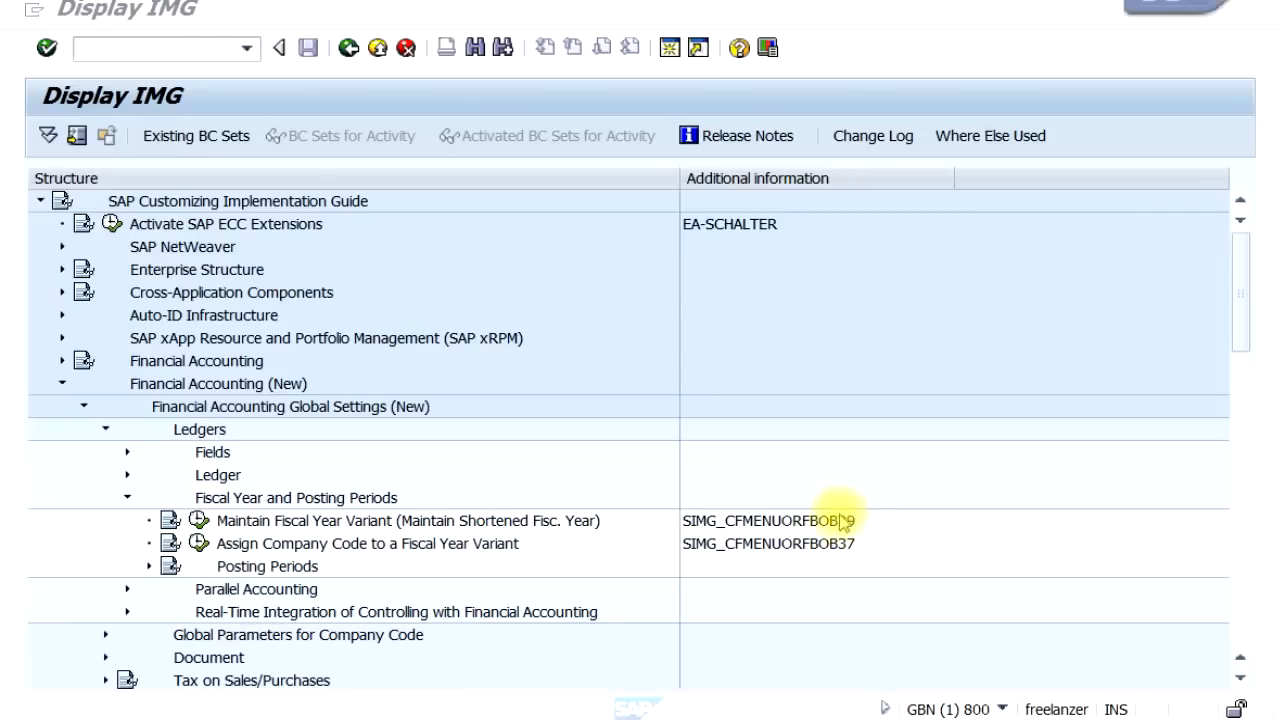
Open the Maintain Fiscal Year Variant activity under Fiscal Year and Posting Periods.
click(199, 520)
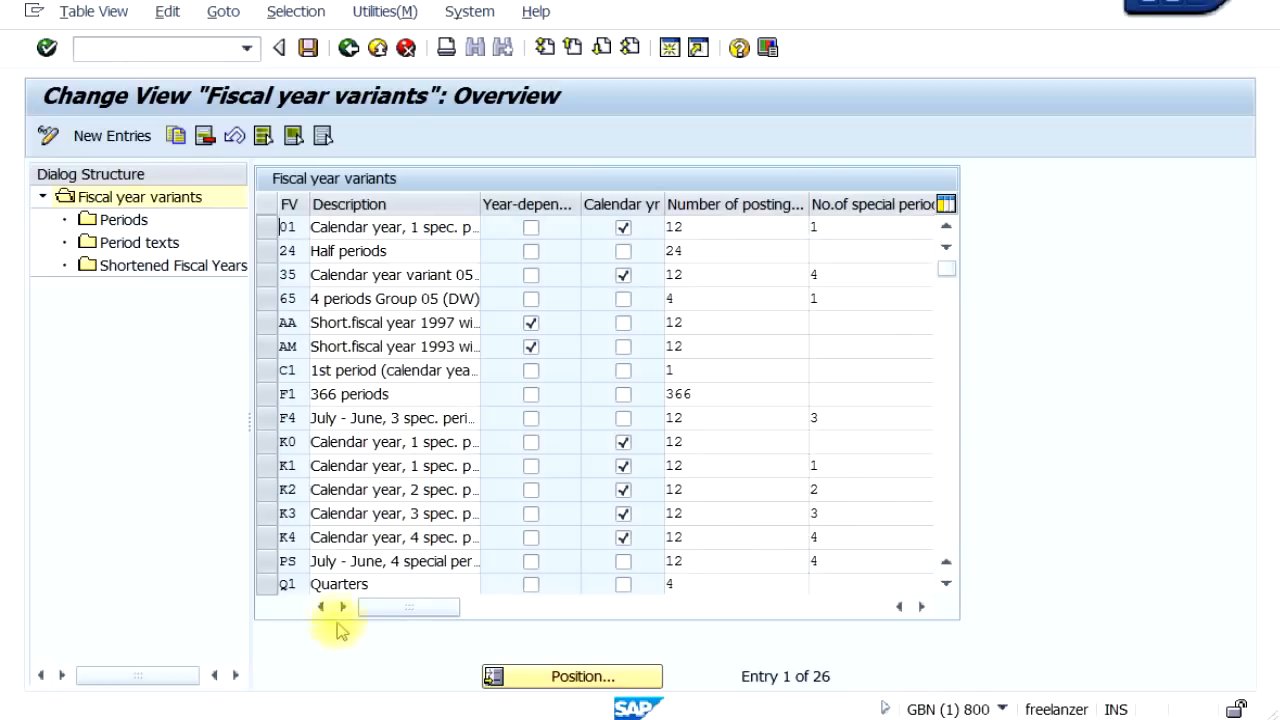
click(266, 538)
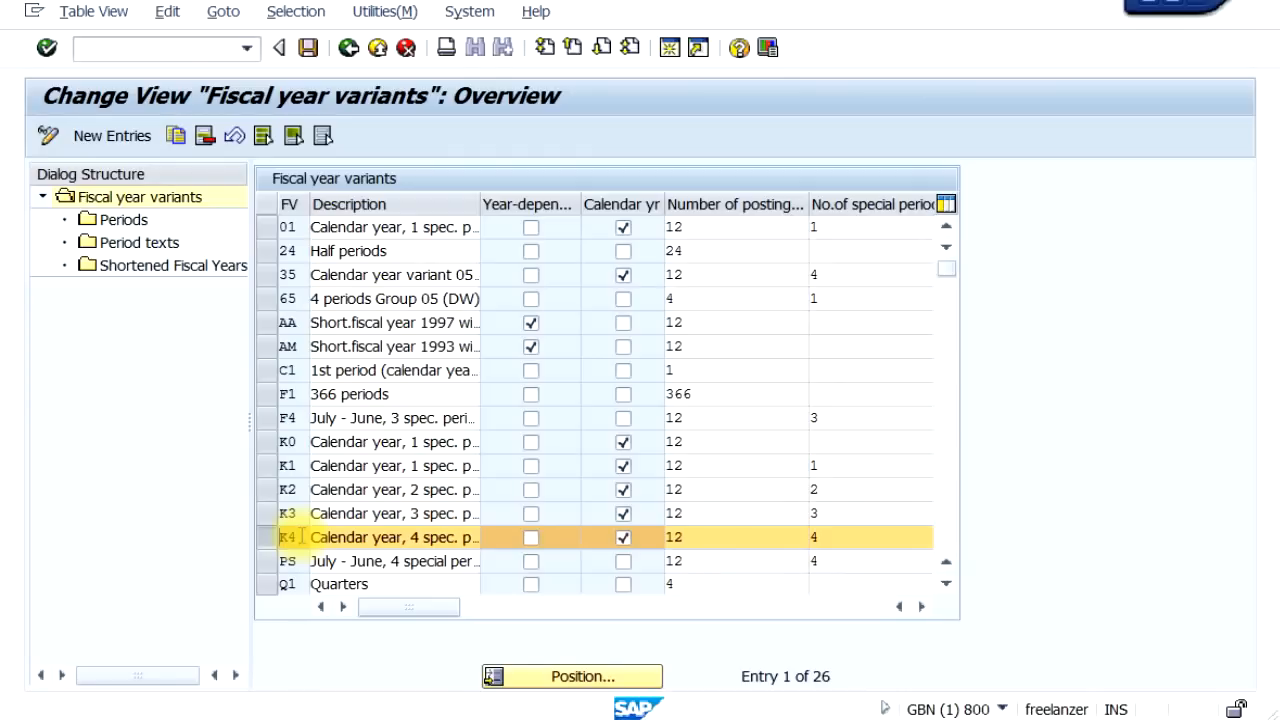
click(266, 540)
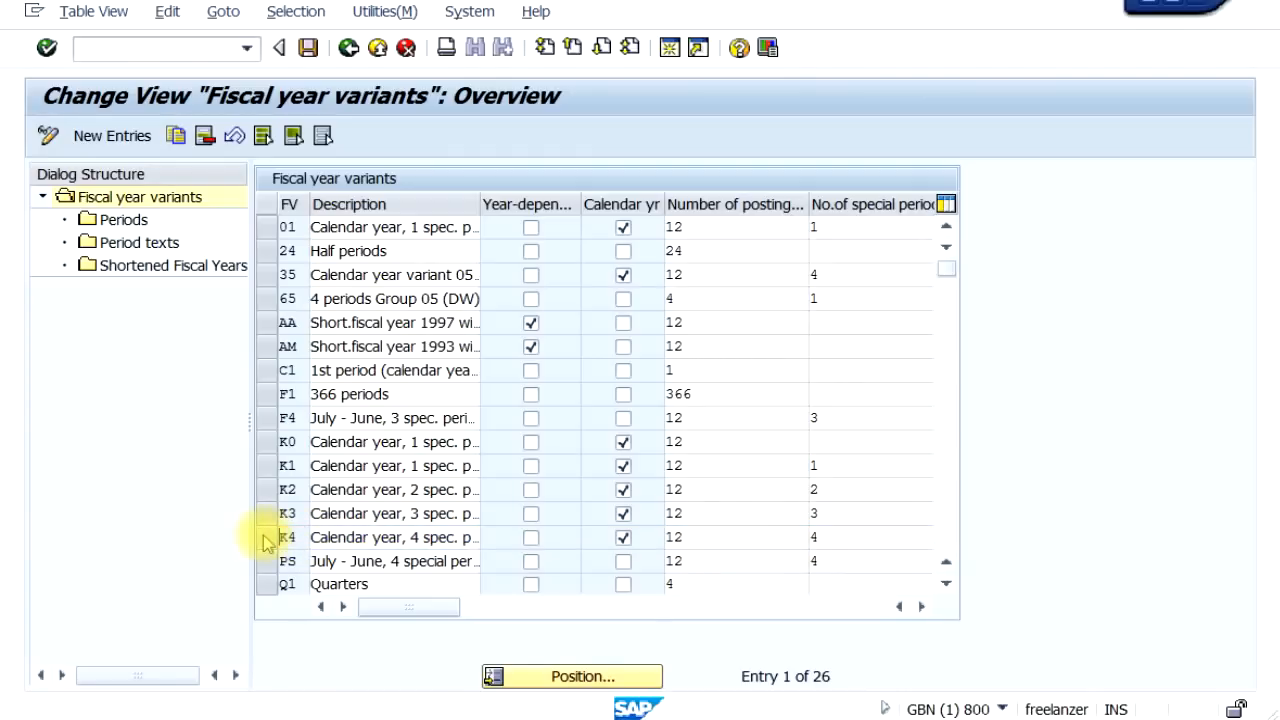
click(266, 466)
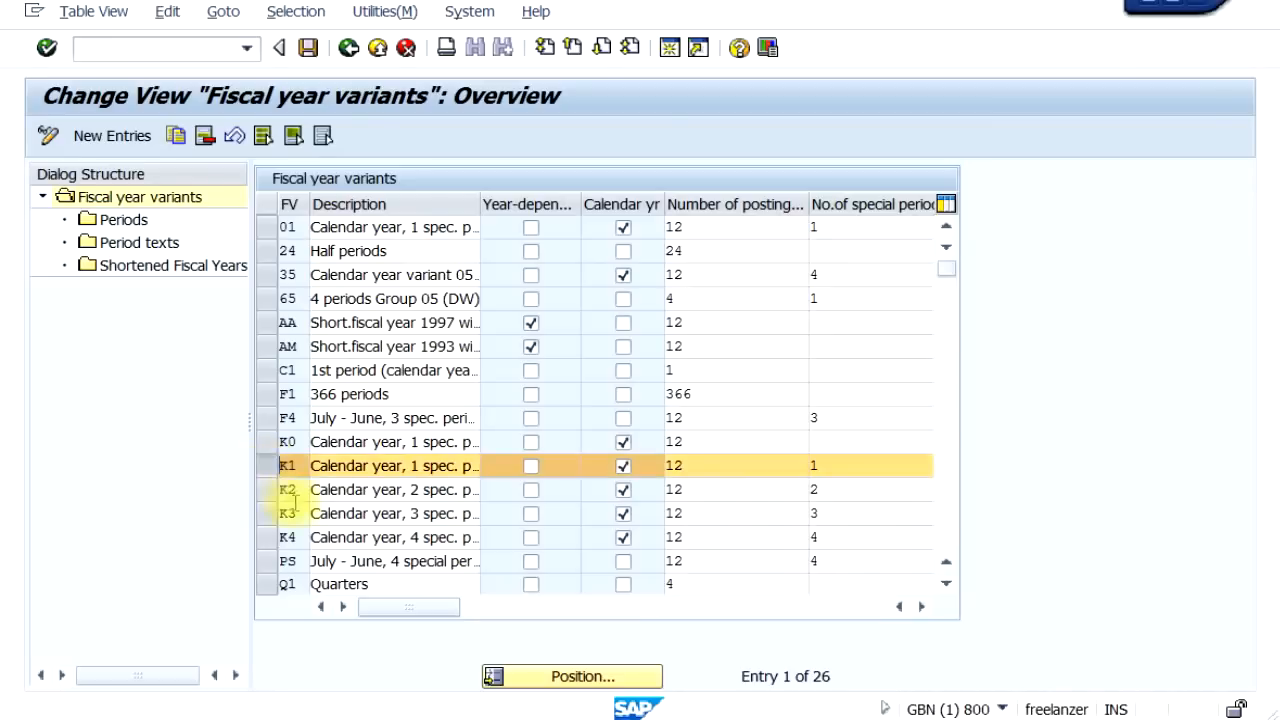
click(268, 466)
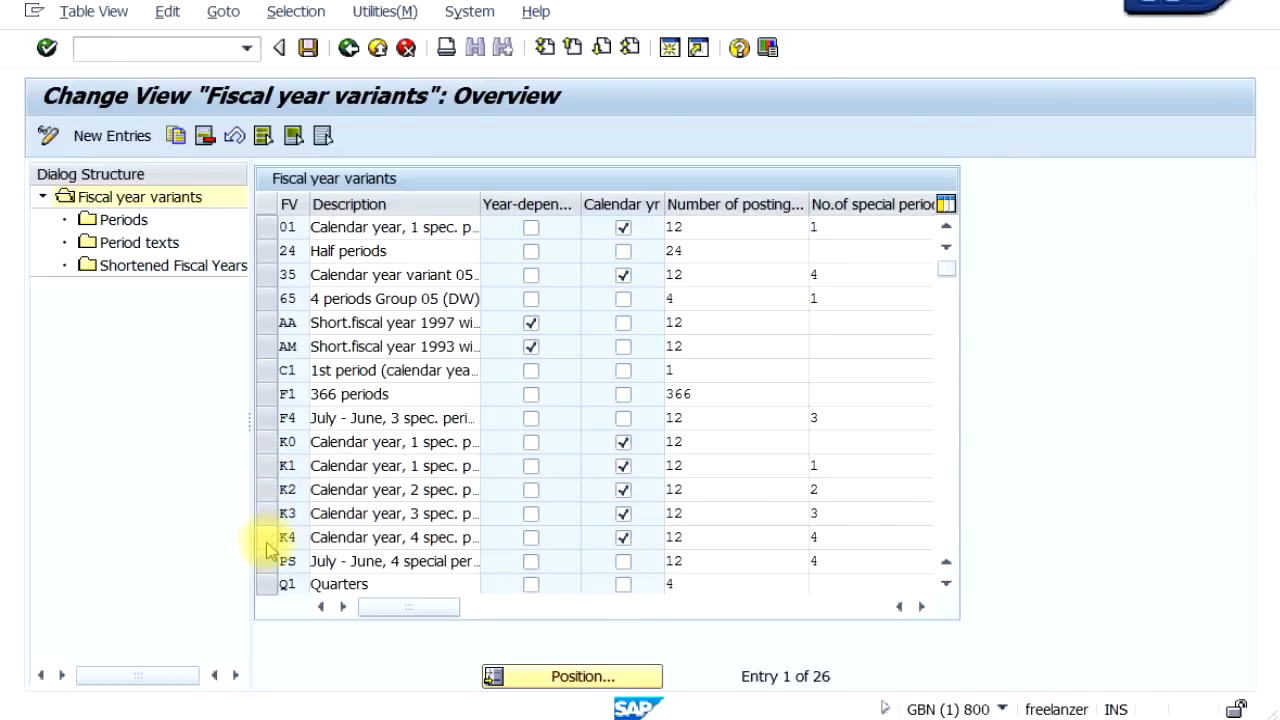
click(268, 540)
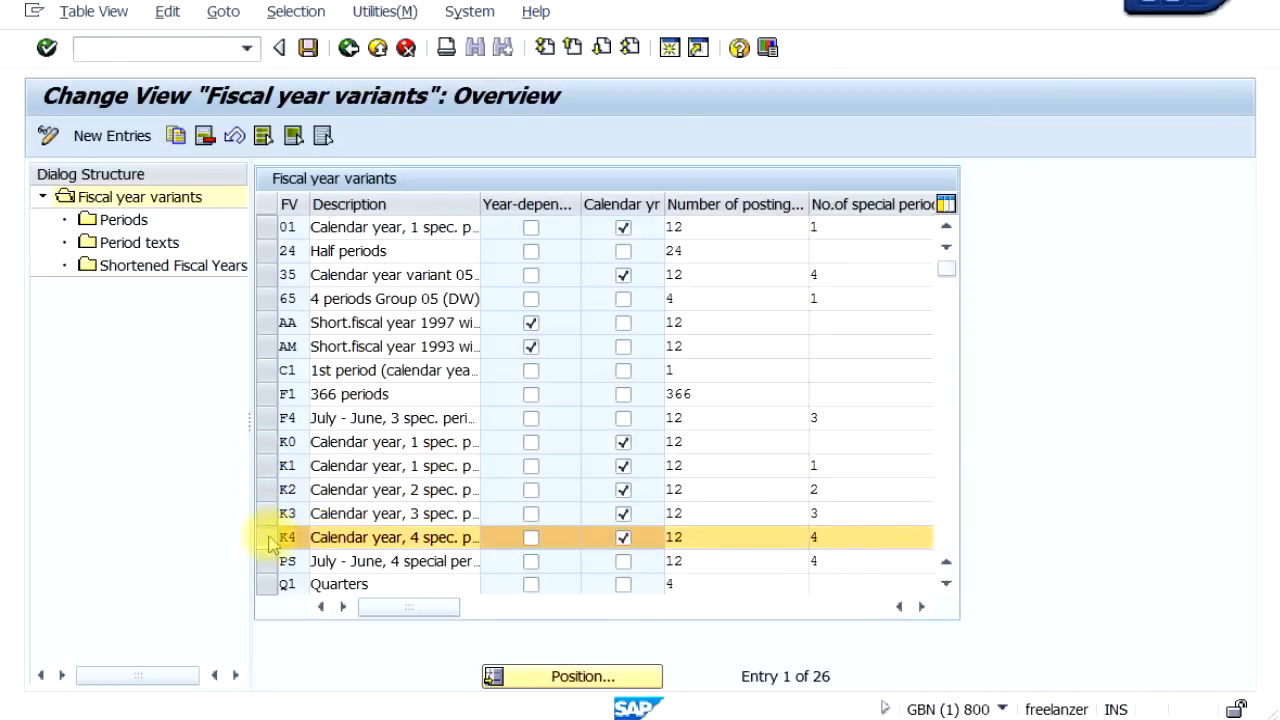
click(268, 538)
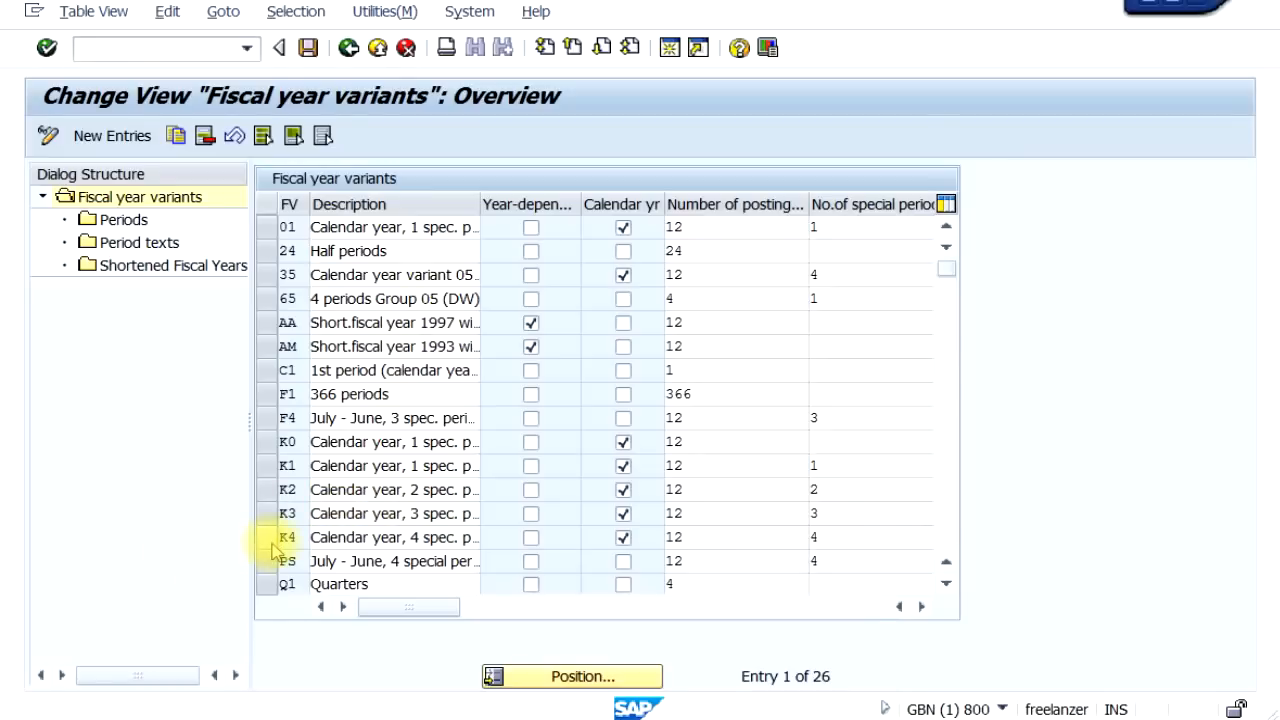
Create a new fiscal year variant Z1 described as "Jul-Jun FYV 12PP 4SP" with 12 posting periods and 4 special periods.
click(110, 136)
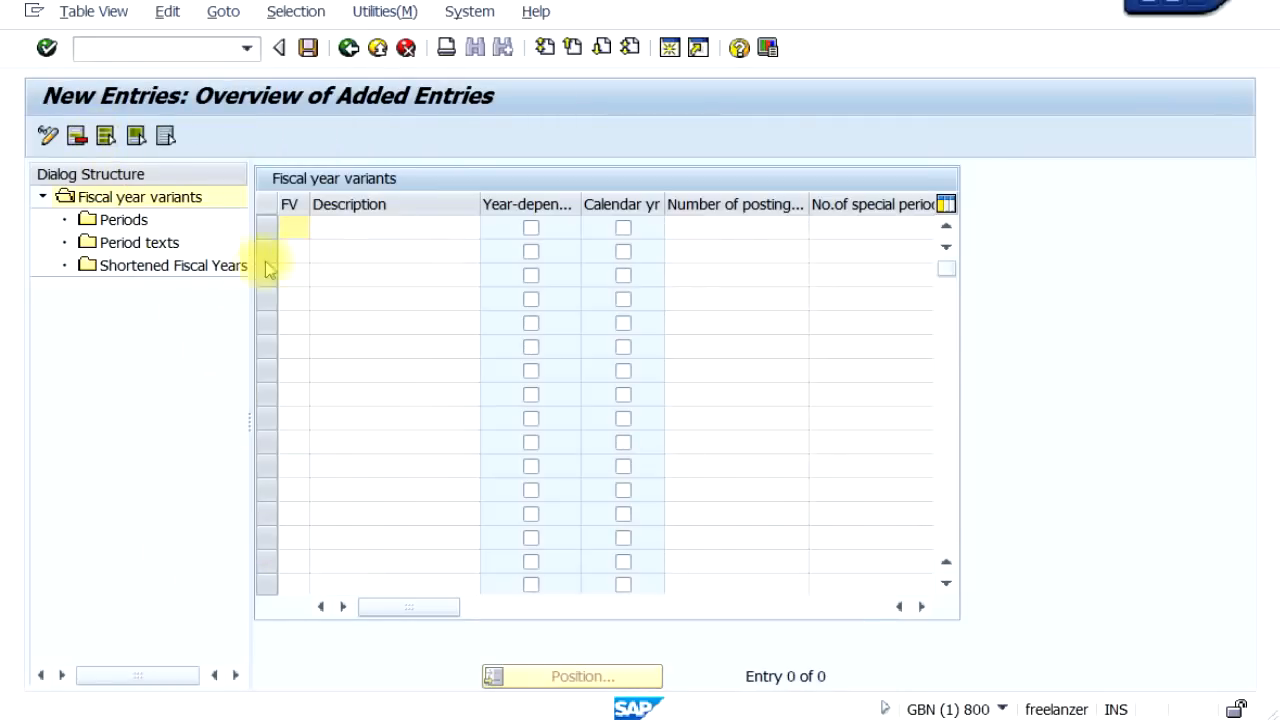
text(z1)
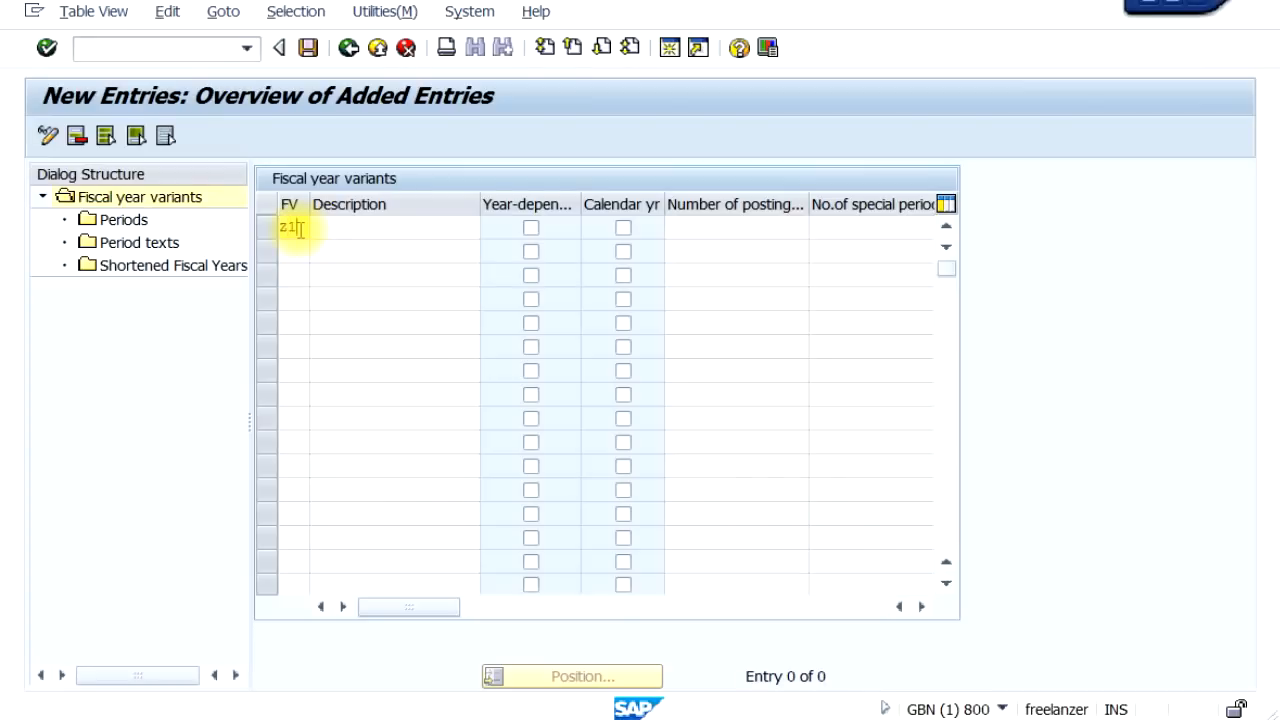
key(Tab)
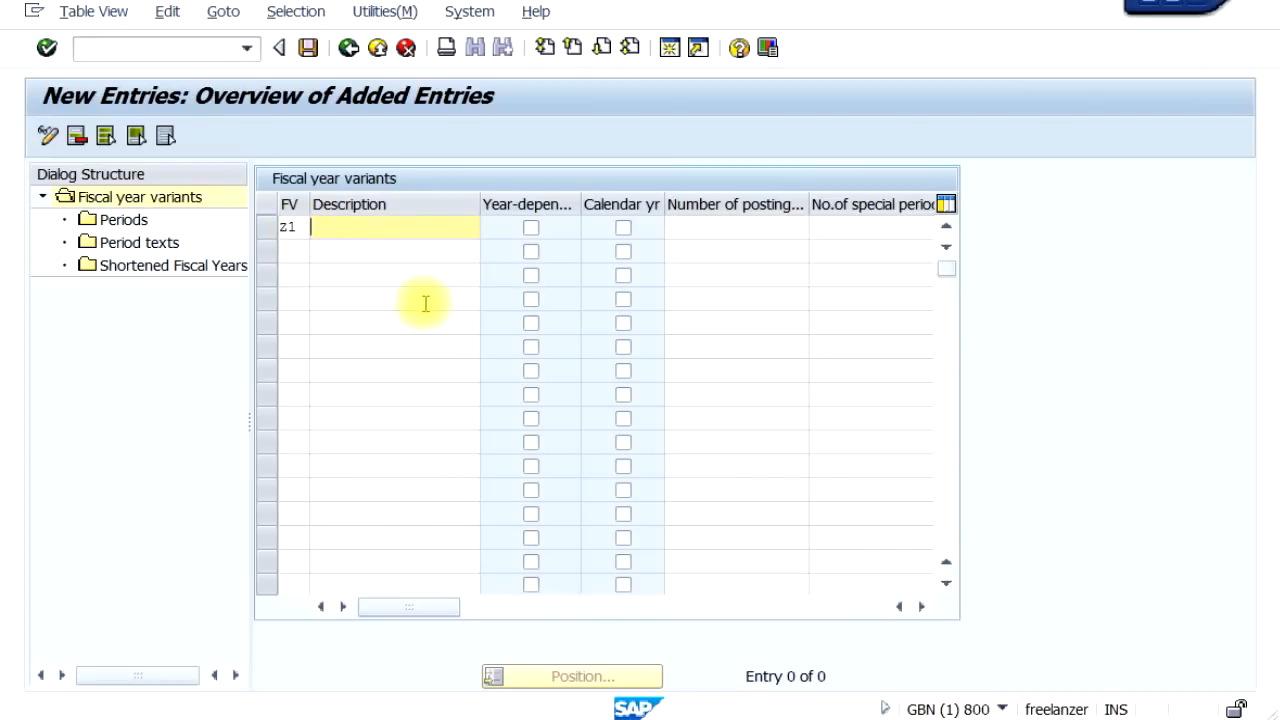
text(Jul-Jun FYV 12PP 4SP)
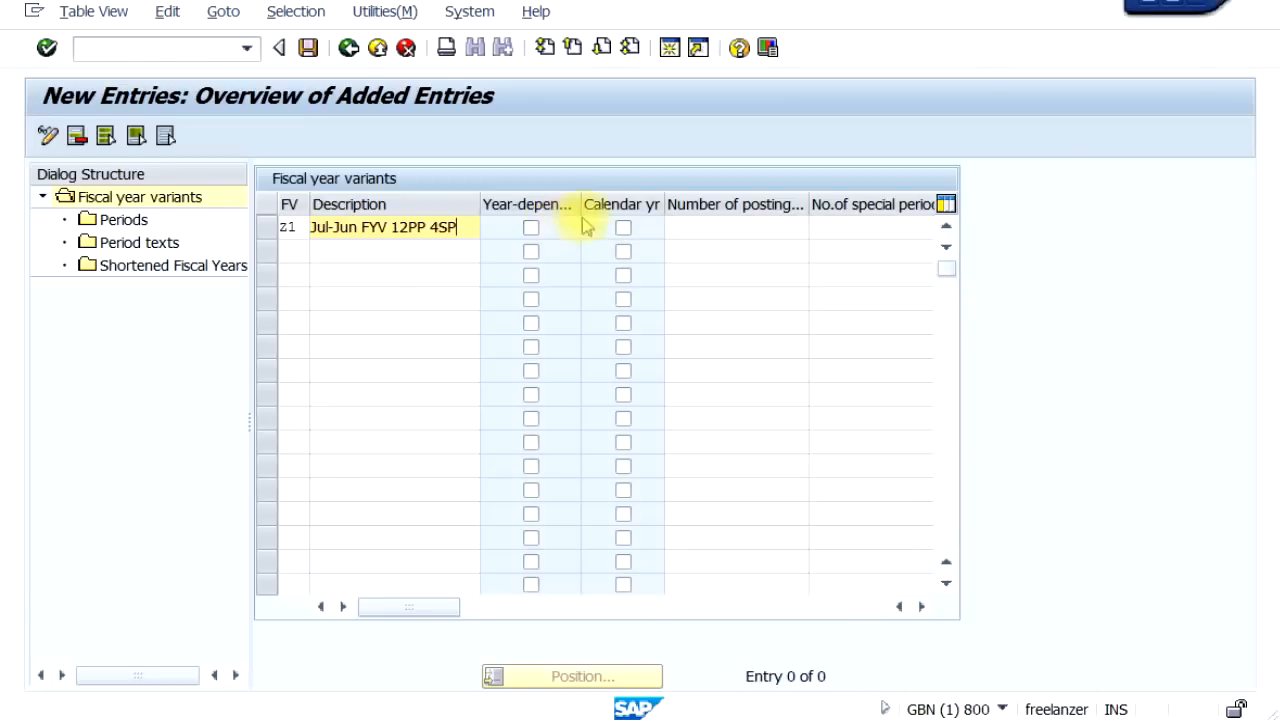
click(743, 227)
text(12)
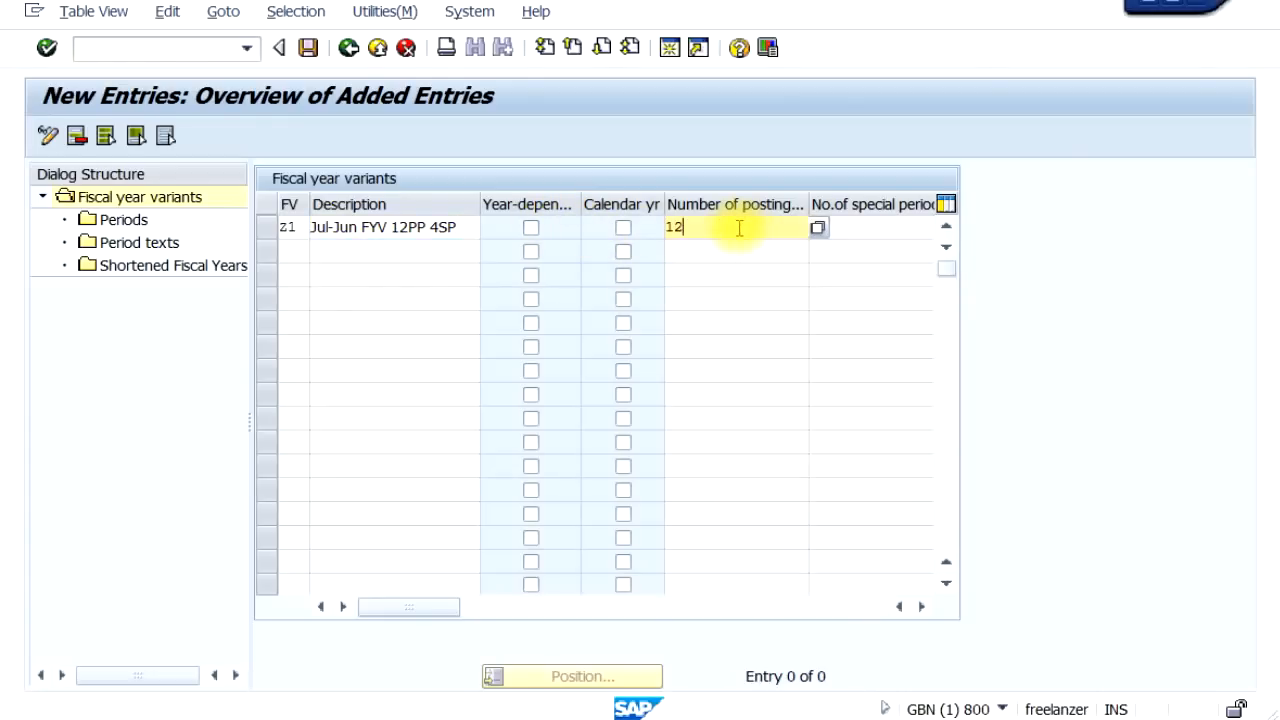
click(866, 228)
text(4)
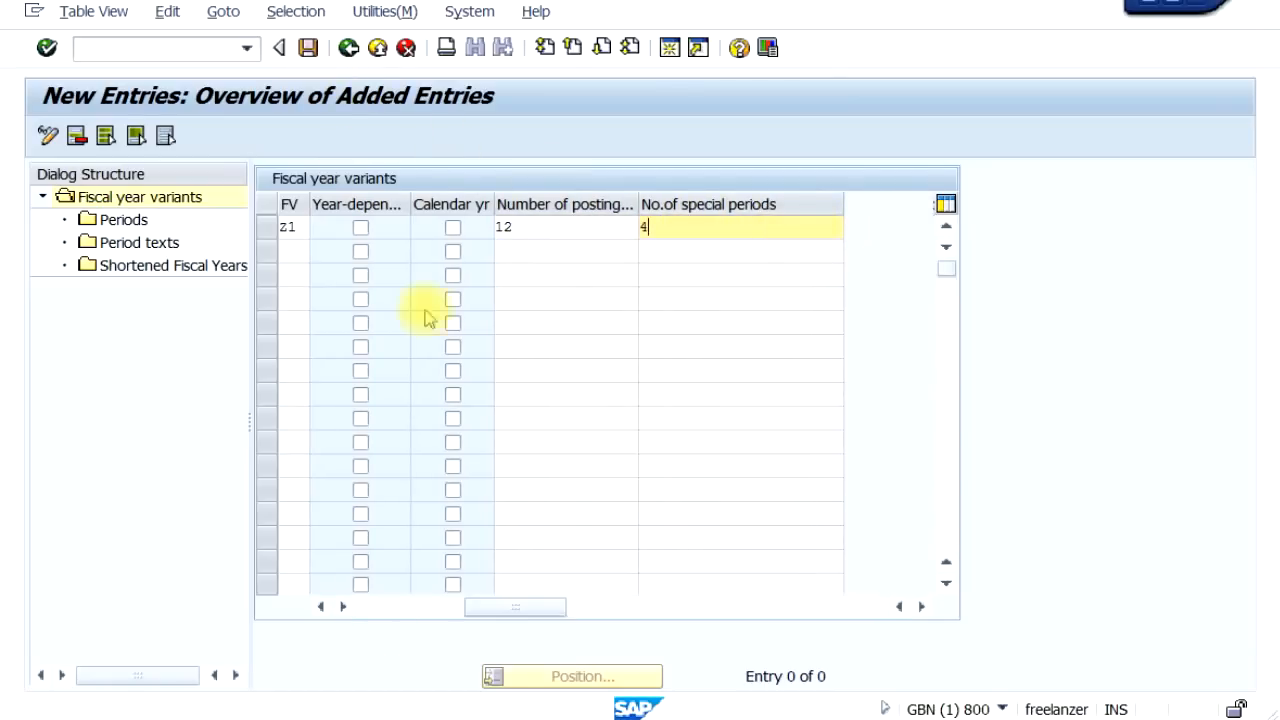
Save the new fiscal year variant under the customizing request GBNK900544.
click(378, 606)
click(308, 48)
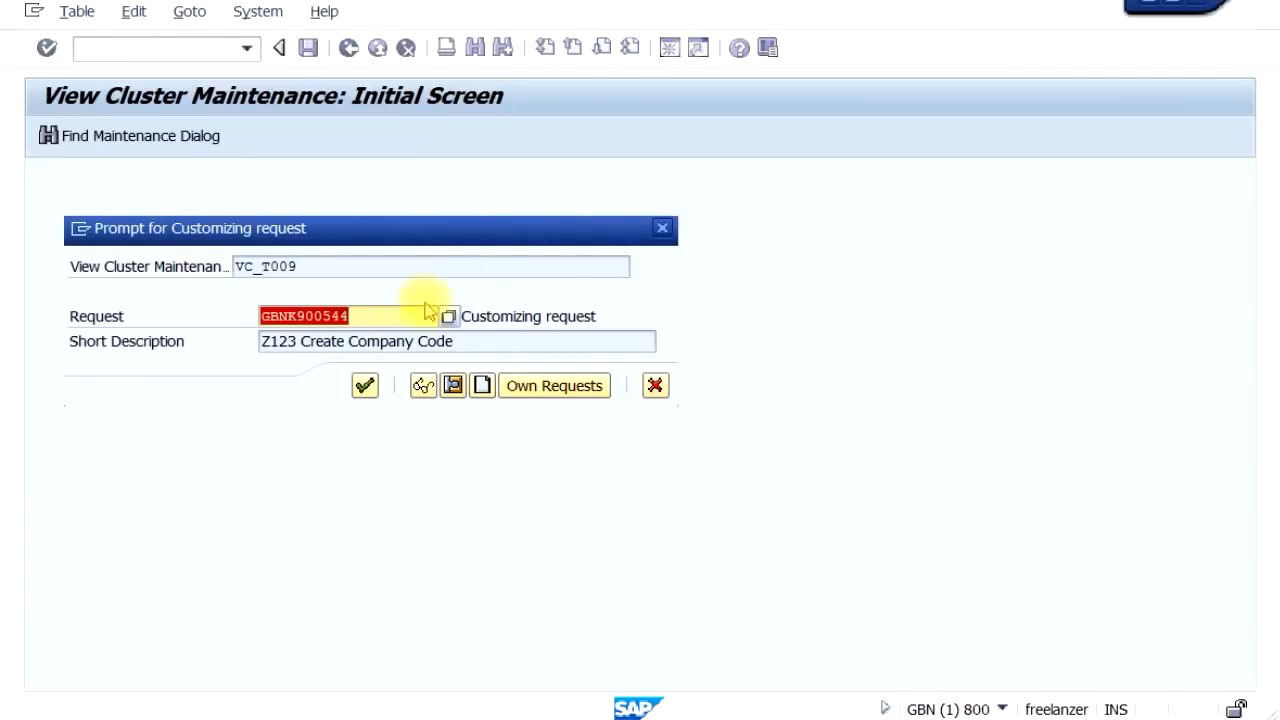
click(365, 386)
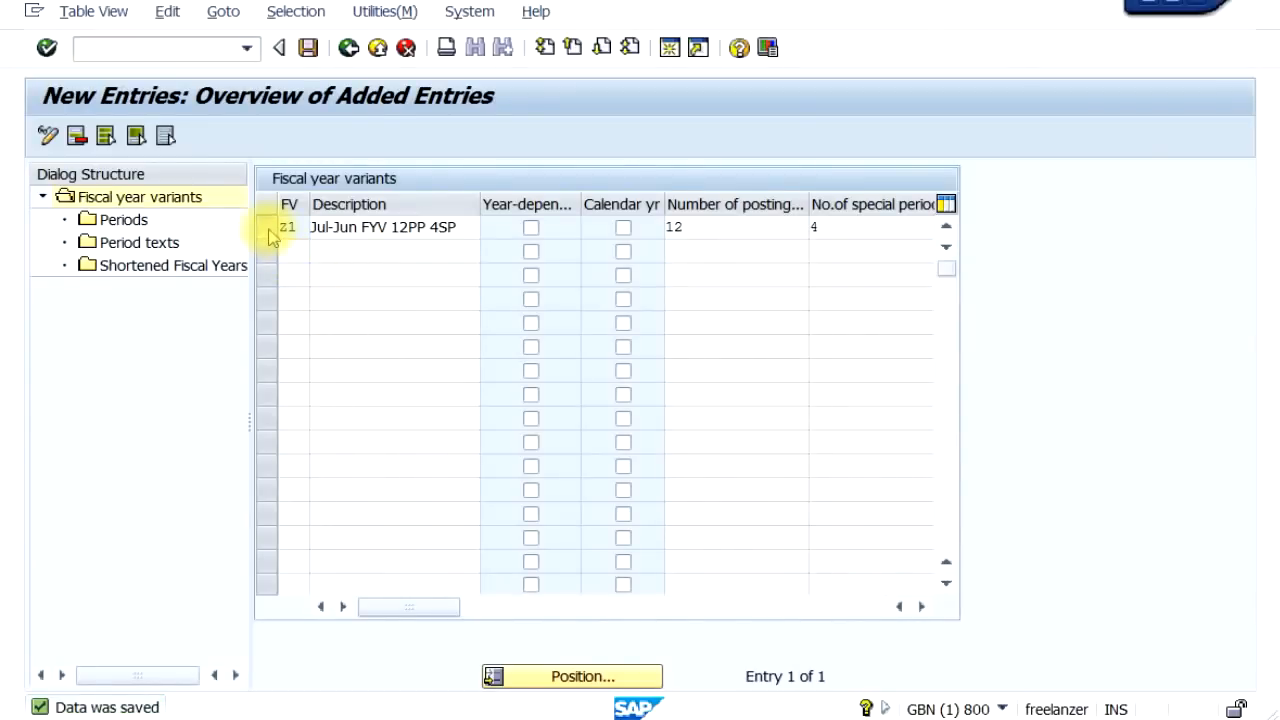
Open the periods of fiscal year variant Z1 and start adding new entries.
click(266, 229)
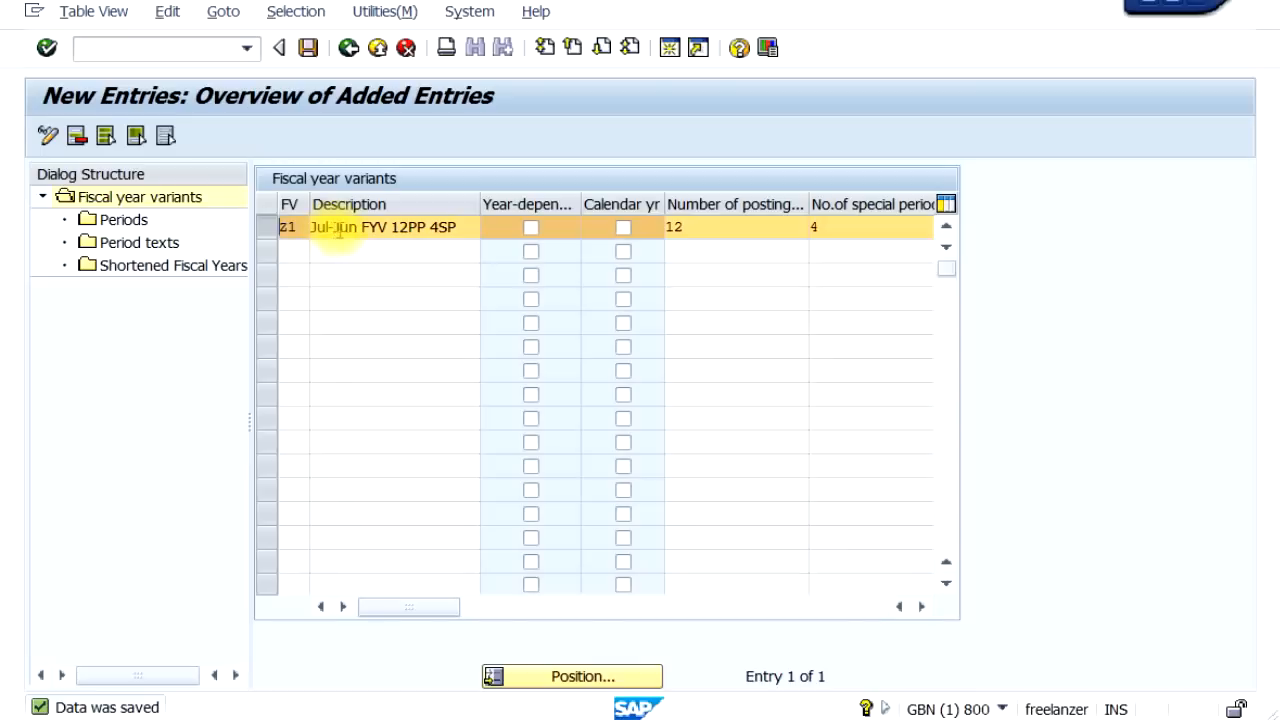
double_click(124, 220)
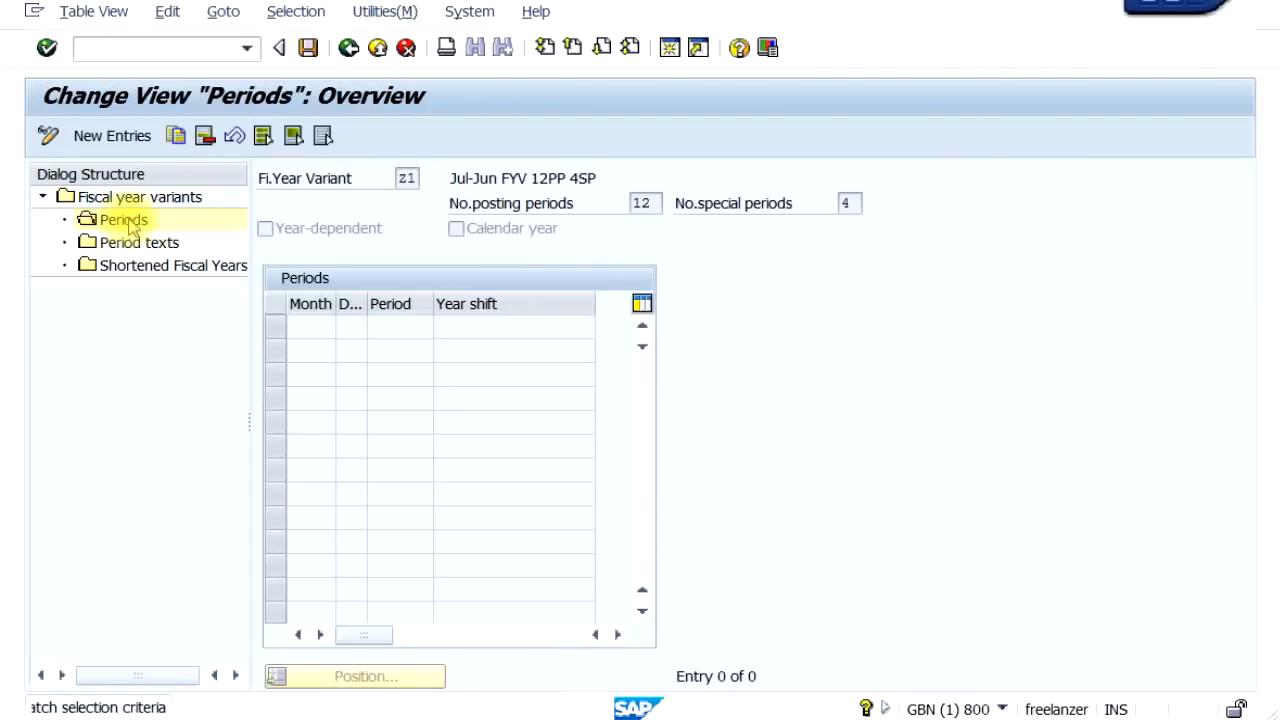
click(121, 135)
Enter months 1 to 12 in consecutive rows of the periods table.
click(316, 330)
text(1)
key(Down)
text(2)
key(Down)
text(3)
key(Down)
text(4)
key(Down)
text(5)
key(Down)
text(6)
key(Down)
text(7)
key(Down)
text(8)
key(Down)
text(9)
key(Down)
text(10)
key(Down)
text(11)
key(Down)
text(12)
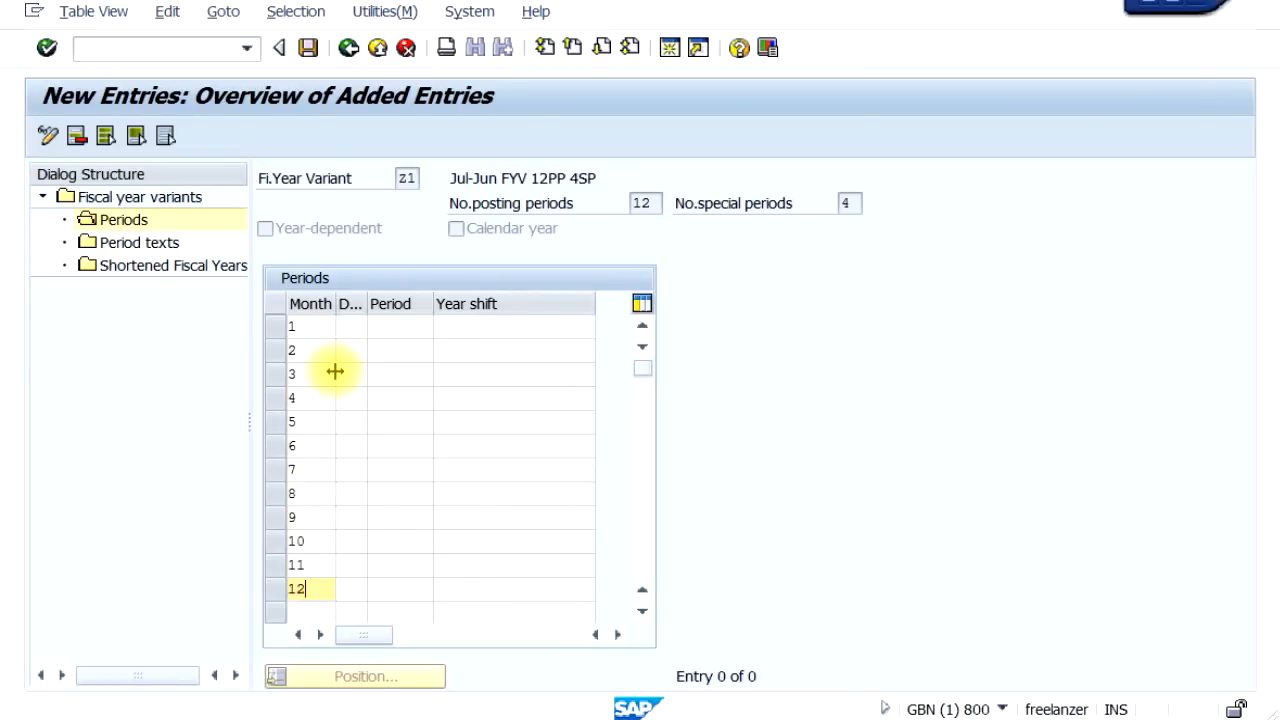
Enter the end days for months 1 to 12 as 31, 29, 31, 40, 31, 30, 31, 31, 30, 31, 30 and 31.
click(348, 327)
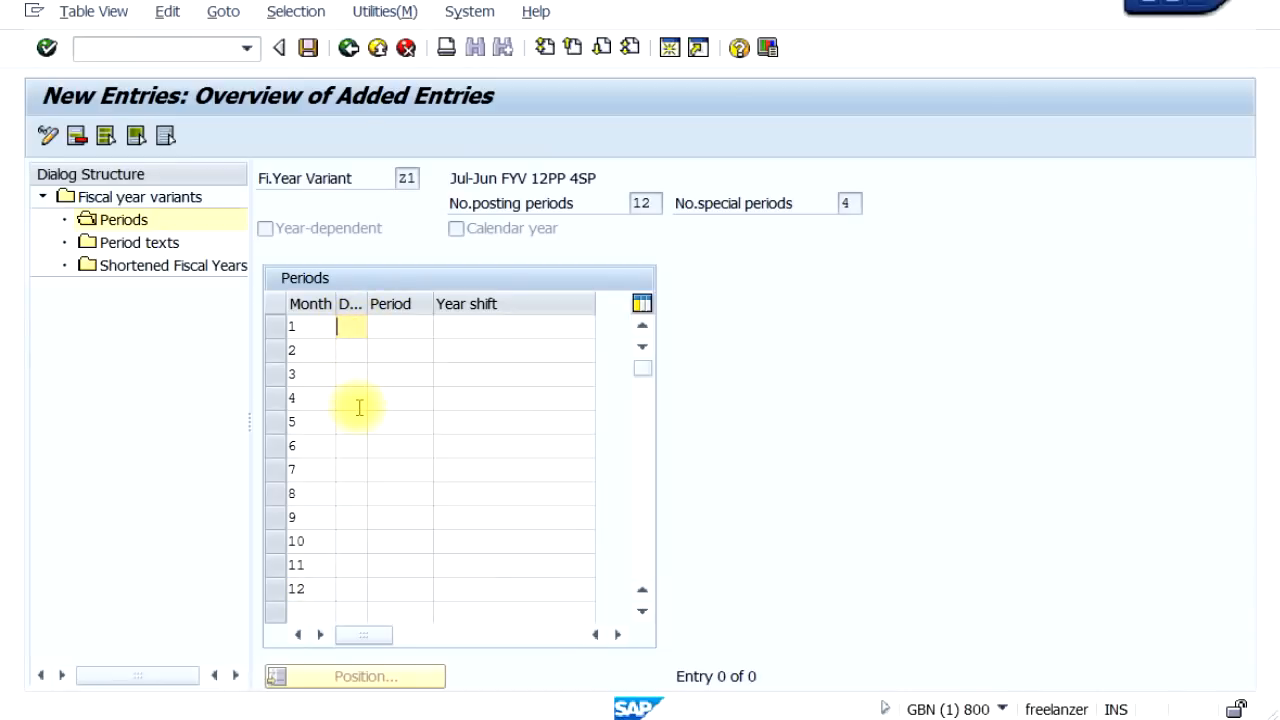
text(31)
key(Down)
text(29)
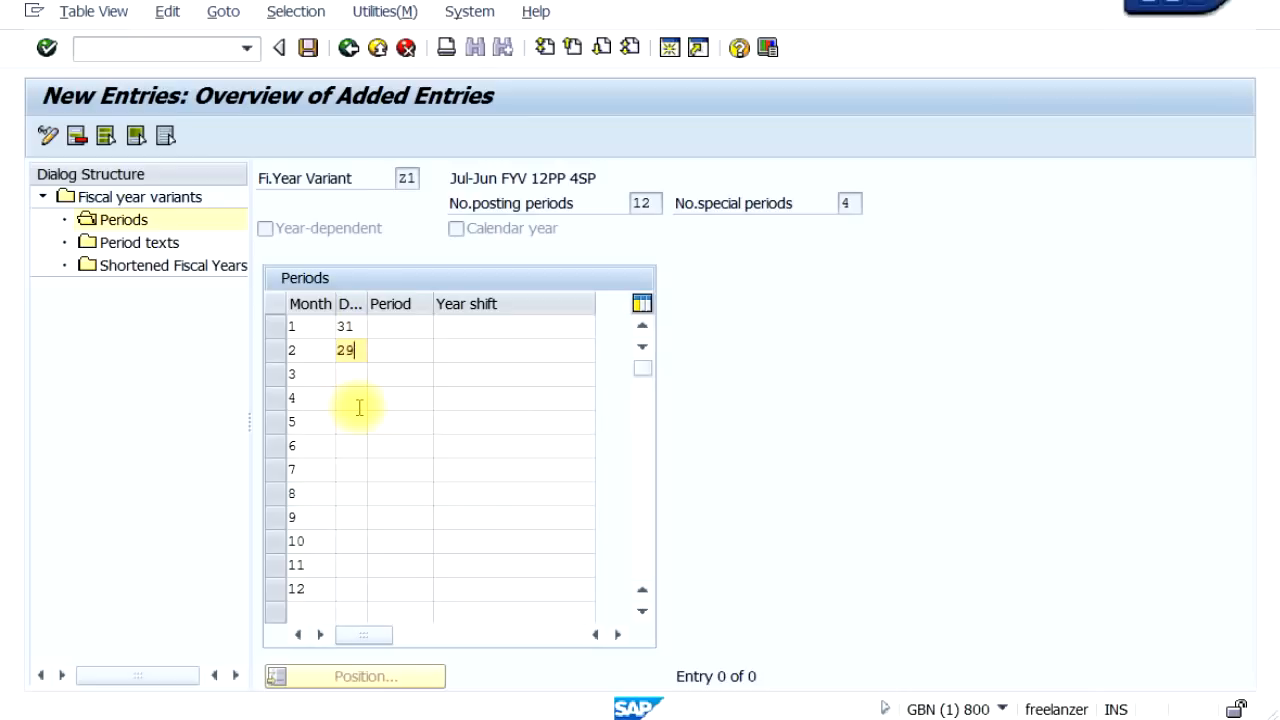
key(Down)
text(31)
key(Down)
text(40)
key(Down)
text(31)
key(Down)
text(30)
key(Down)
text(31)
key(Down)
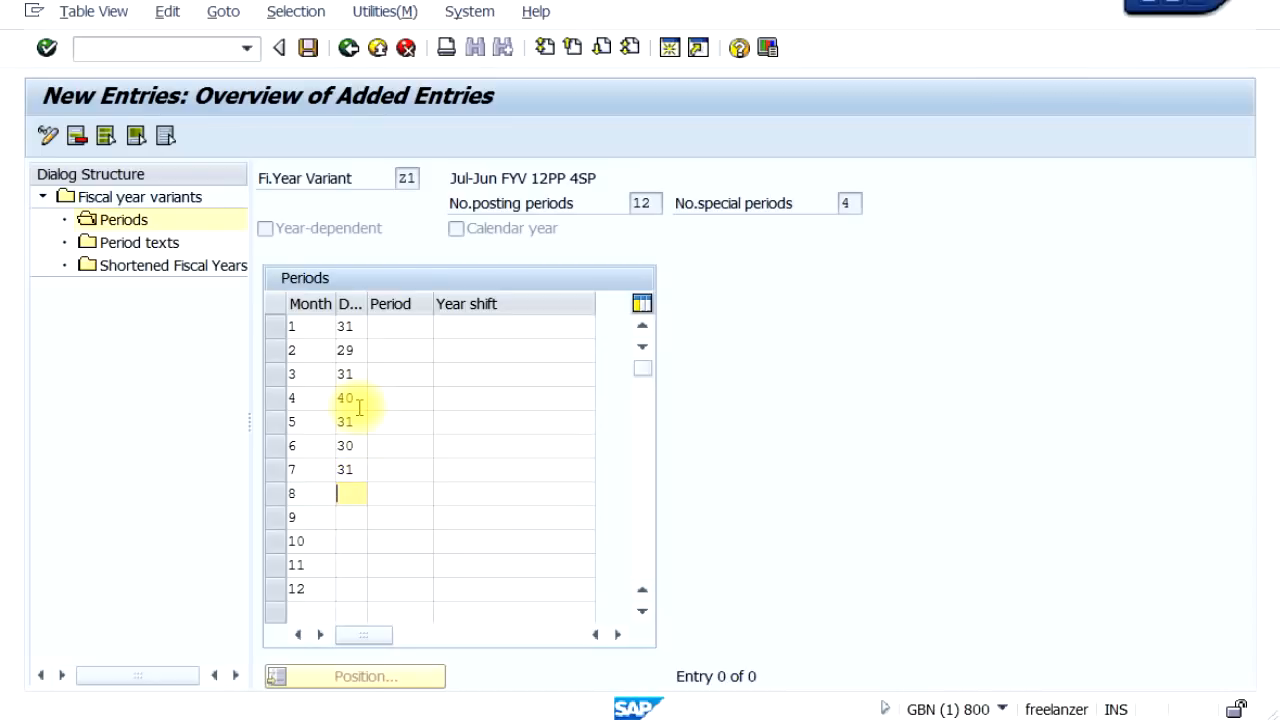
text(31)
key(Down)
text(30)
key(Down)
text(31)
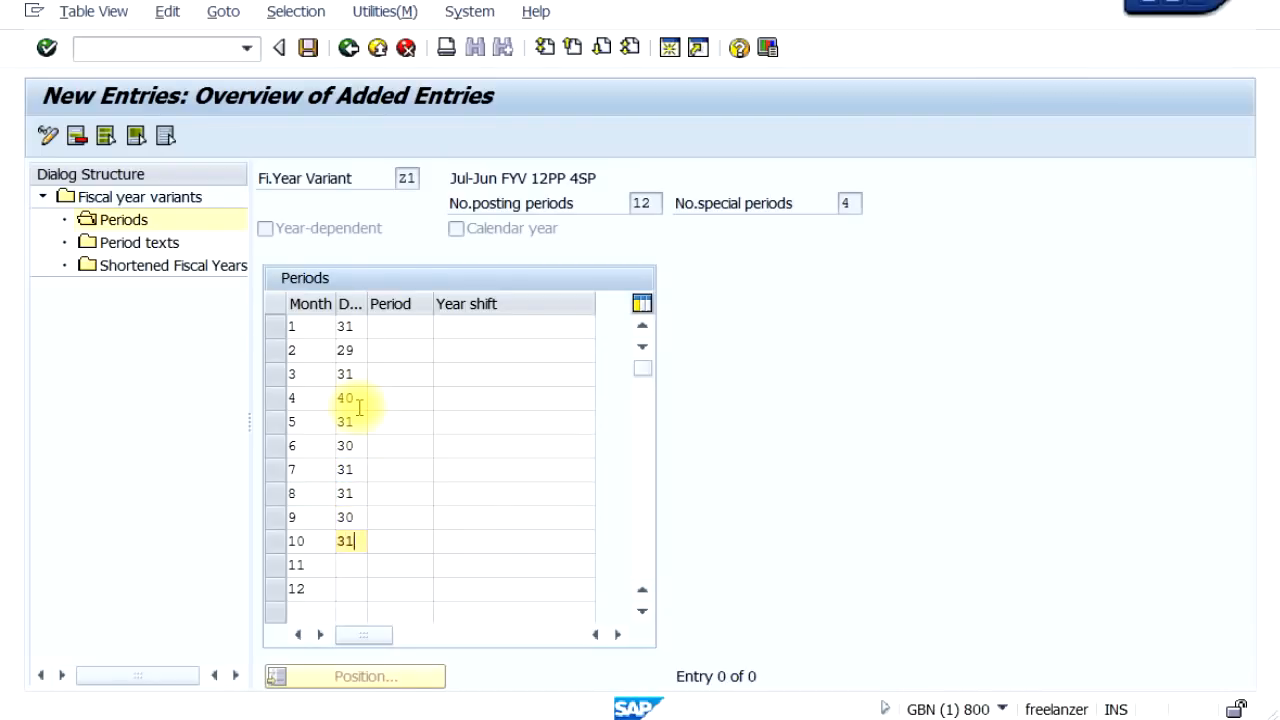
key(Down)
text(30)
key(Down)
text(31)
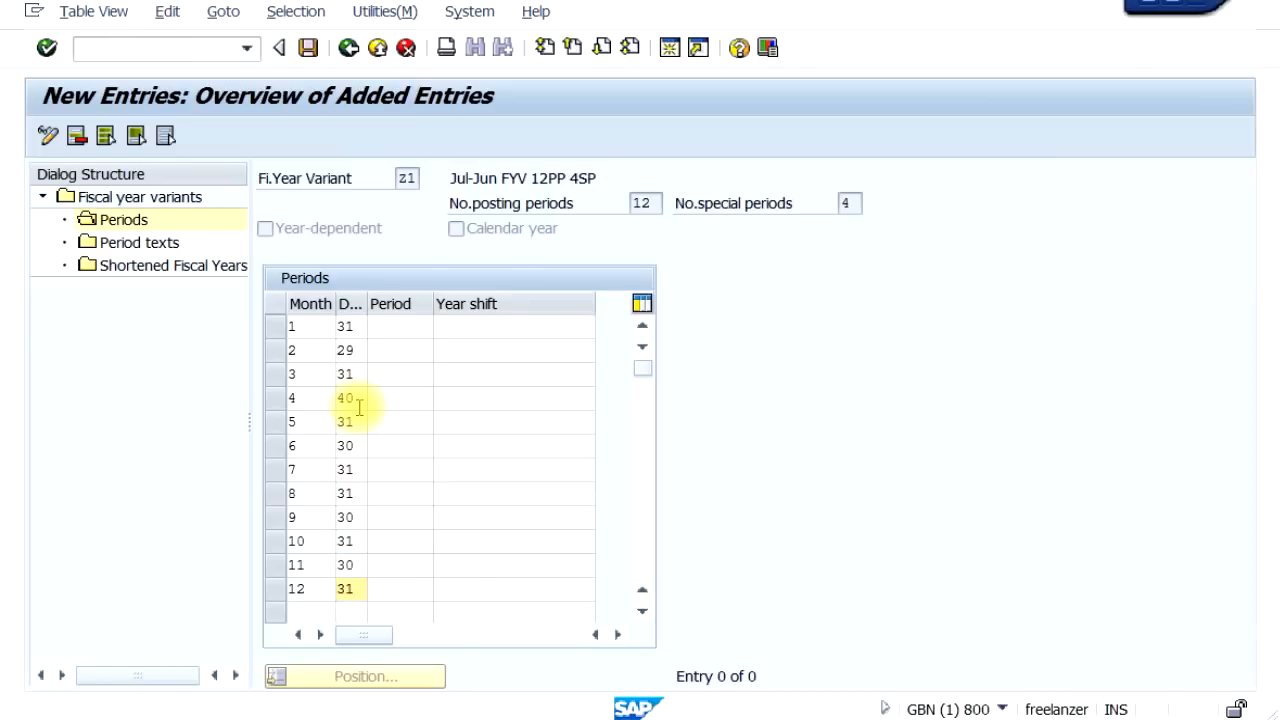
Assign posting periods 1 to 6 to months 7 to 12.
click(400, 470)
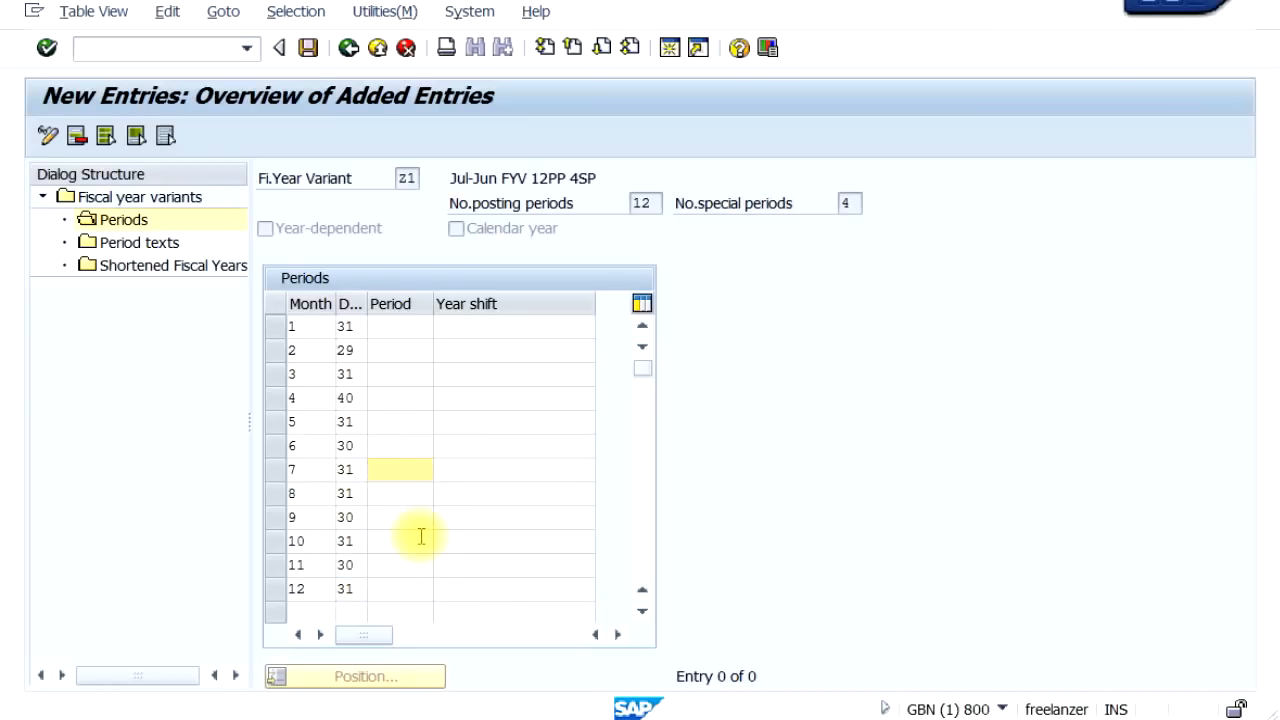
text(1)
key(Down)
text(2)
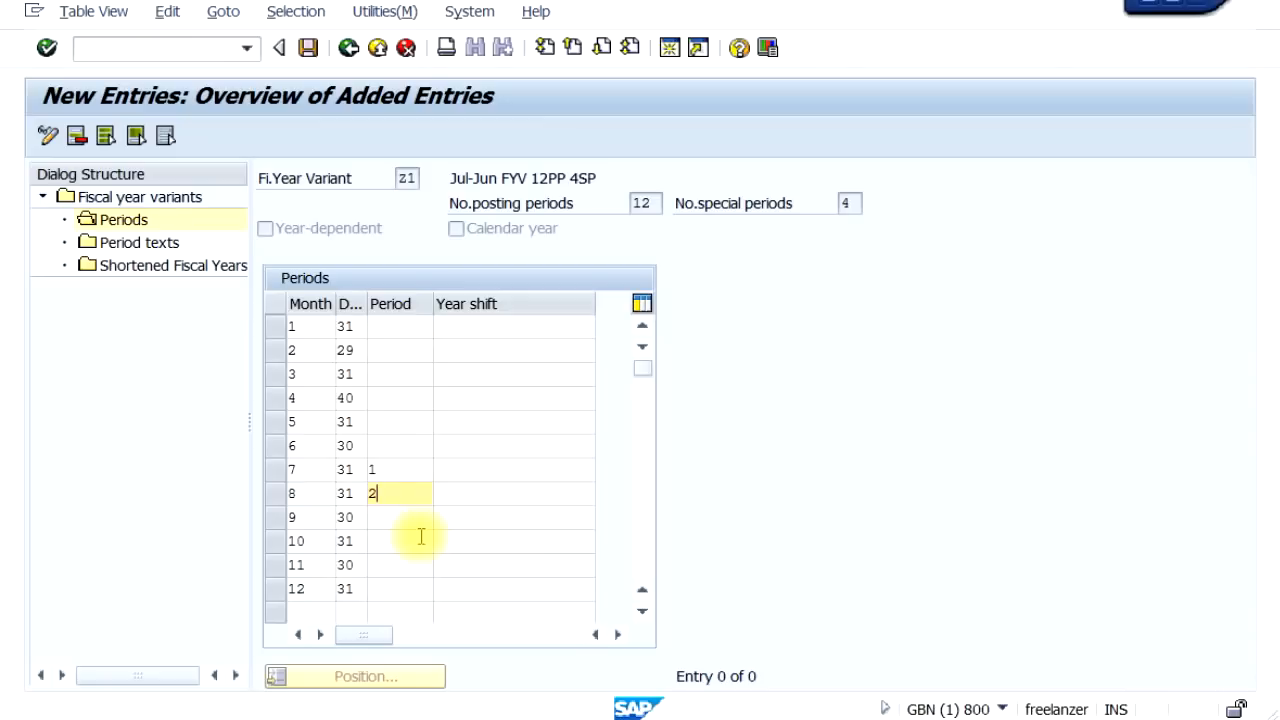
key(Down)
text(3)
key(Down)
text(4)
key(Down)
text(5)
key(Down)
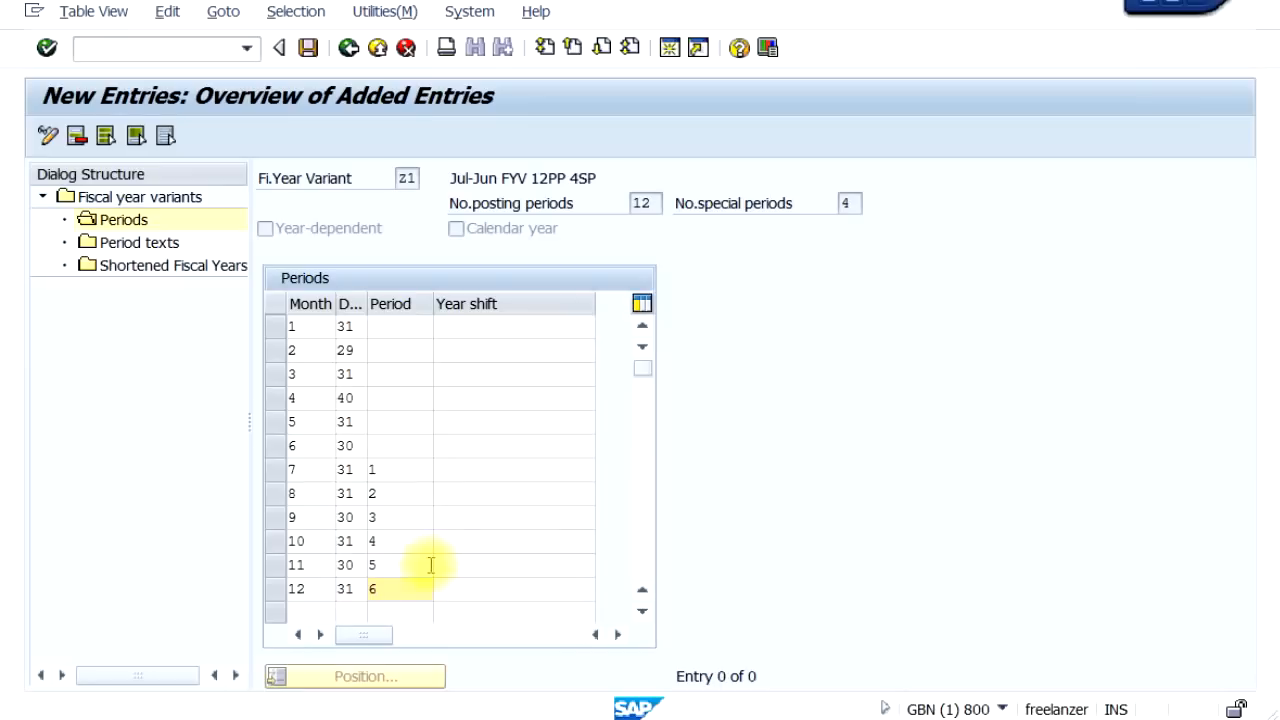
Set the year shift to +1 for each of months 7 to 12.
click(480, 471)
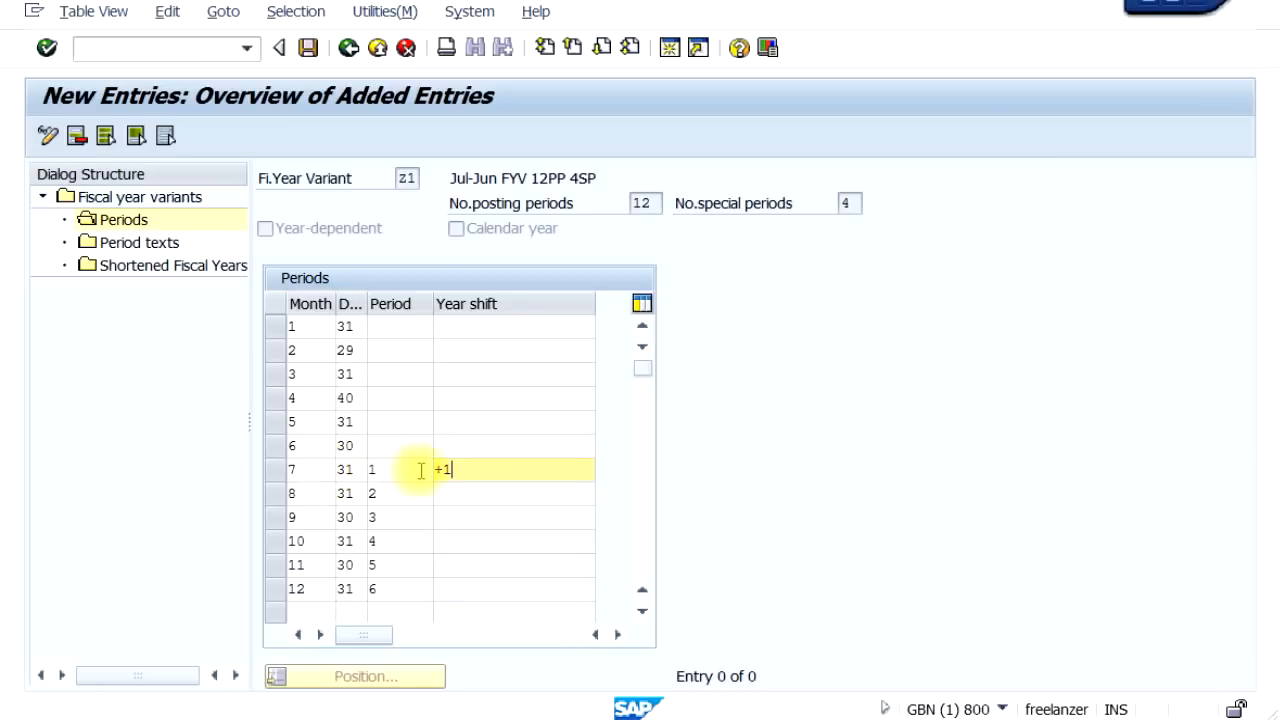
click(488, 493)
text(+)
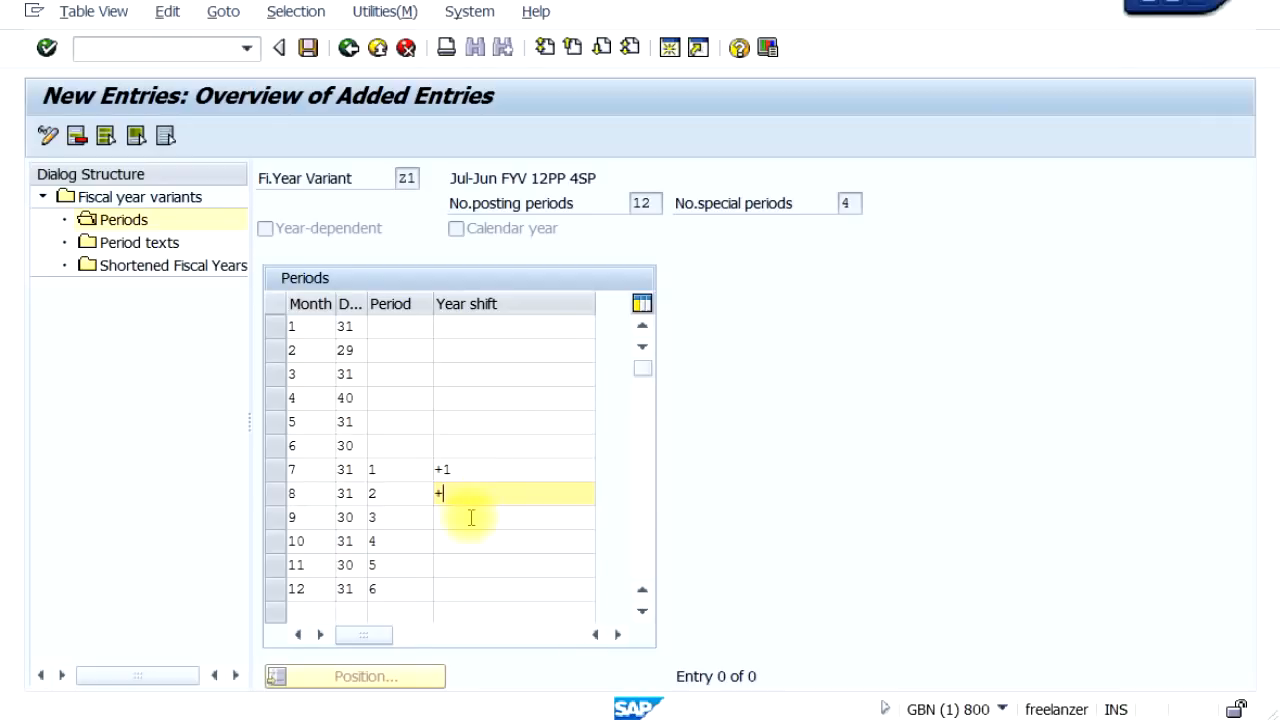
text(1)
click(471, 517)
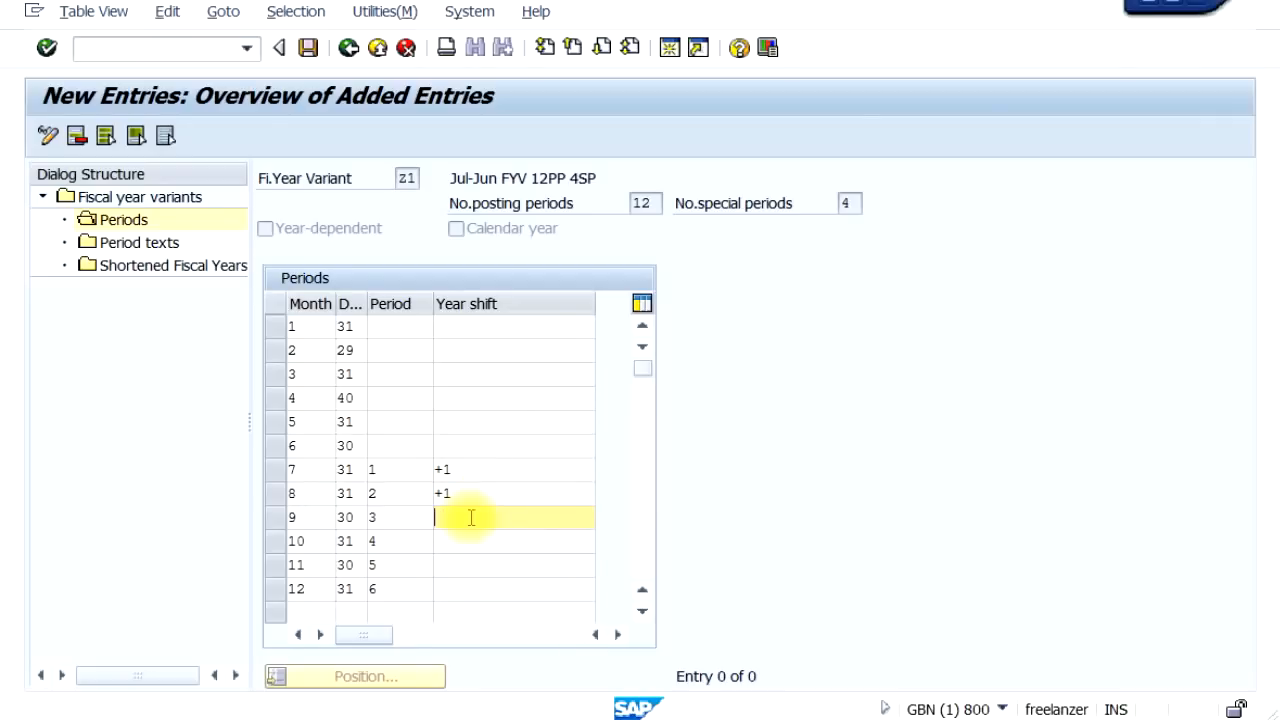
text(+1)
key(Down)
text(+1)
key(Down)
text(+1)
key(Down)
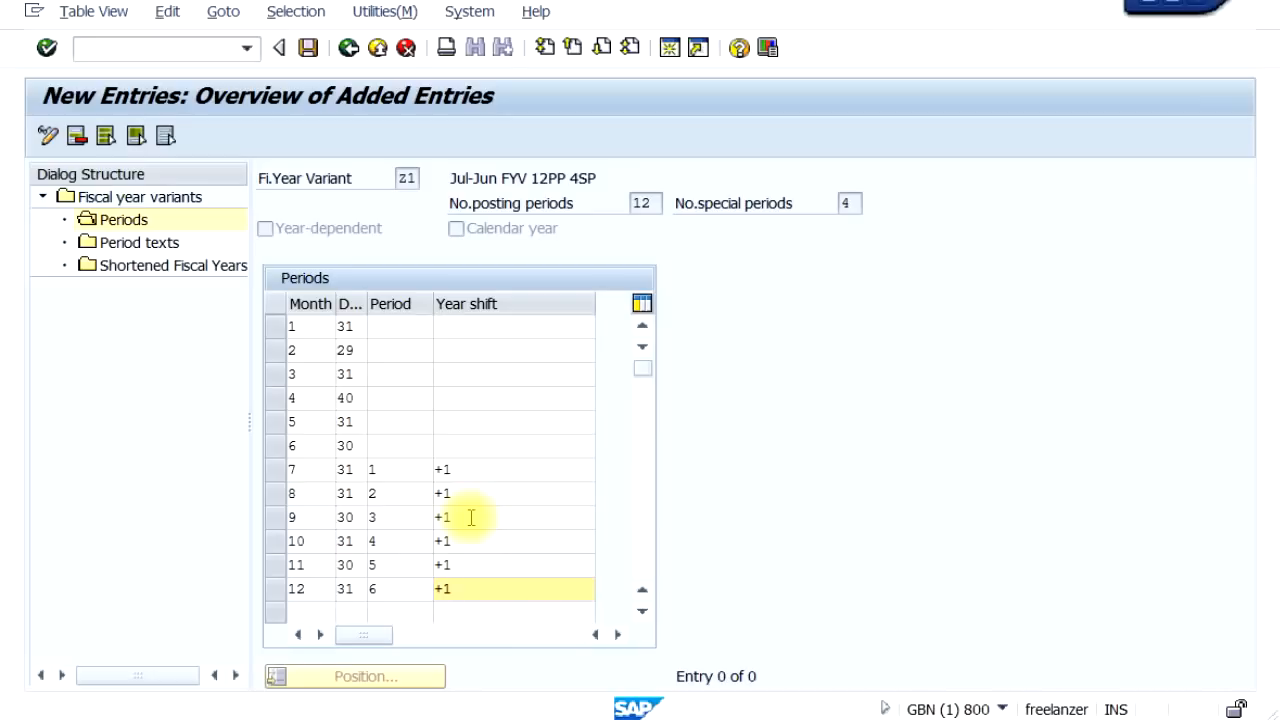
Assign posting periods 7 to 12 to months 1 to 6.
click(407, 329)
text(7)
key(Down)
text(8)
key(Down)
text(9)
key(Down)
text(10)
key(Down)
text(11)
key(Down)
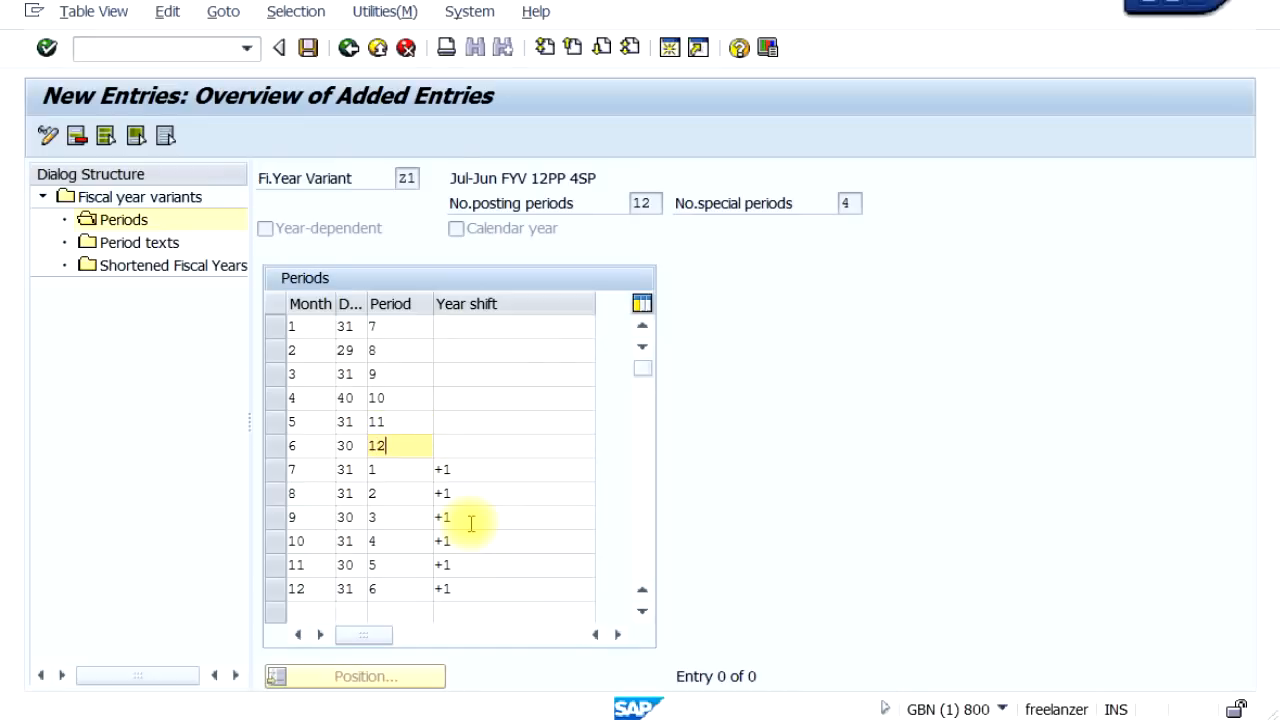
Set the year shift to 0 for each of months 1 to 6.
click(469, 325)
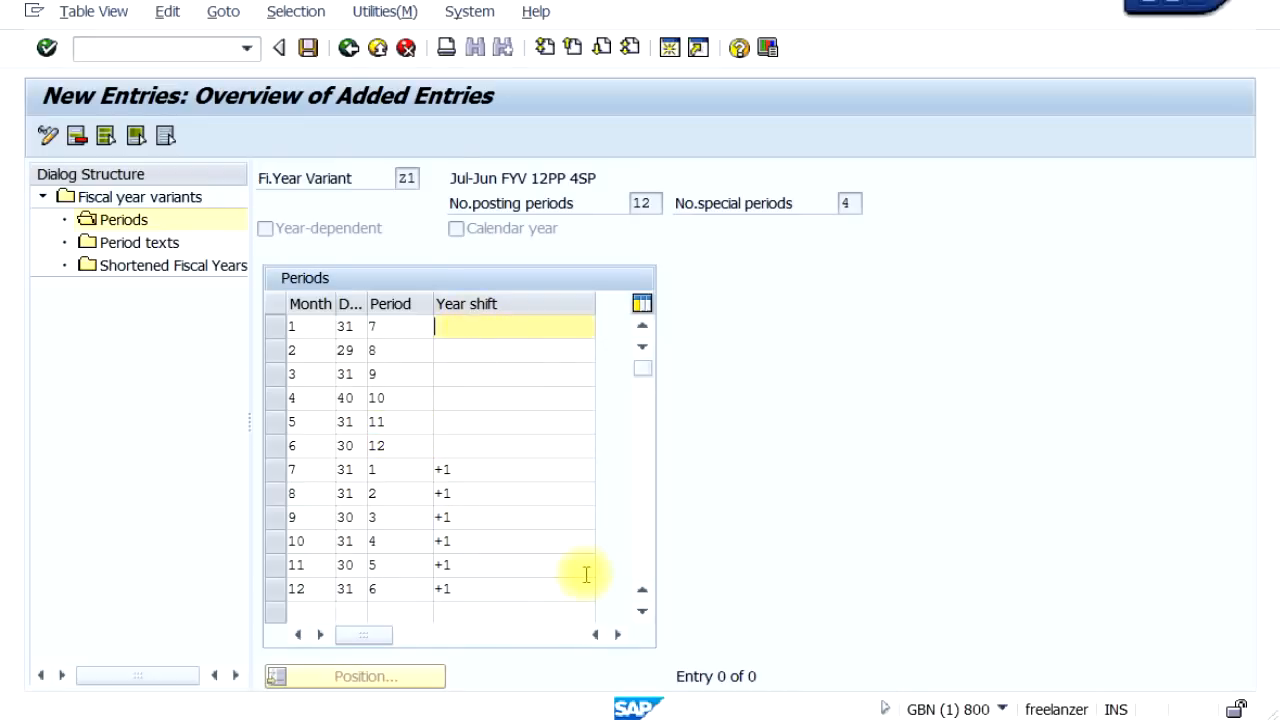
text(0)
key(Down)
text(0)
key(Down)
text(0)
key(Down)
text(0)
key(Down)
key(0)
key(Down)
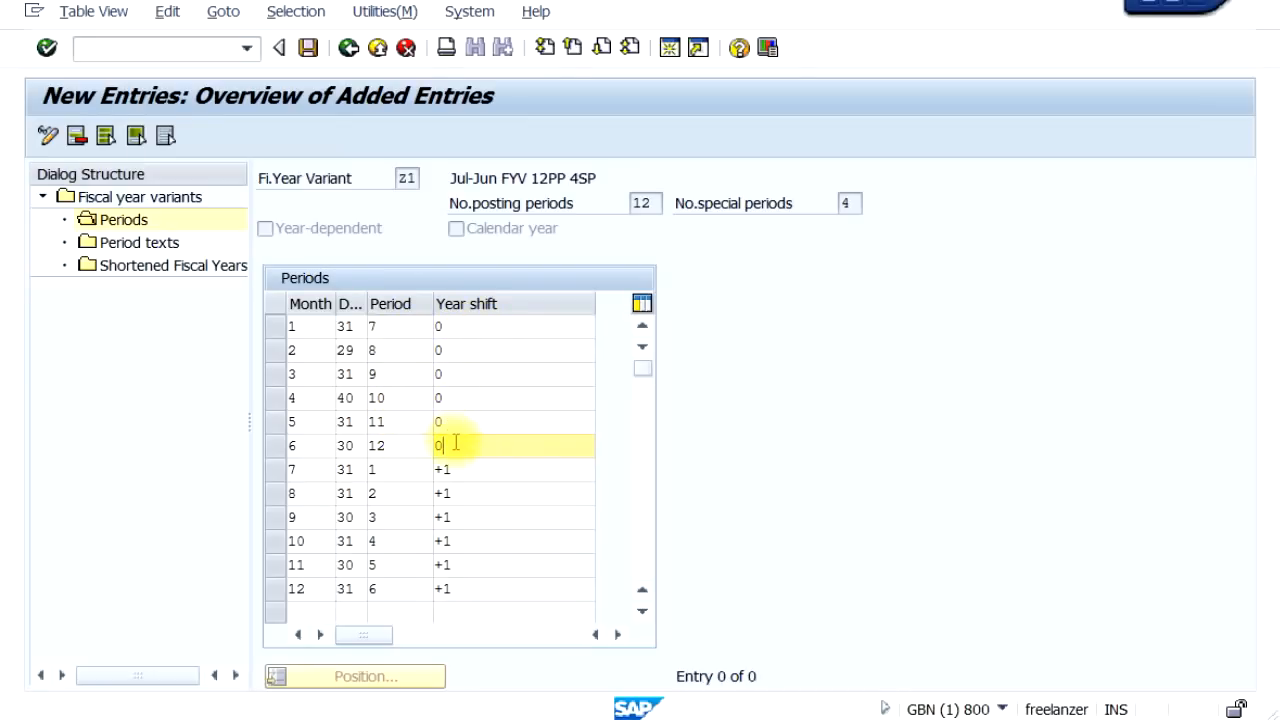
Set the day of month 4 to 30 and save the period assignments.
click(308, 47)
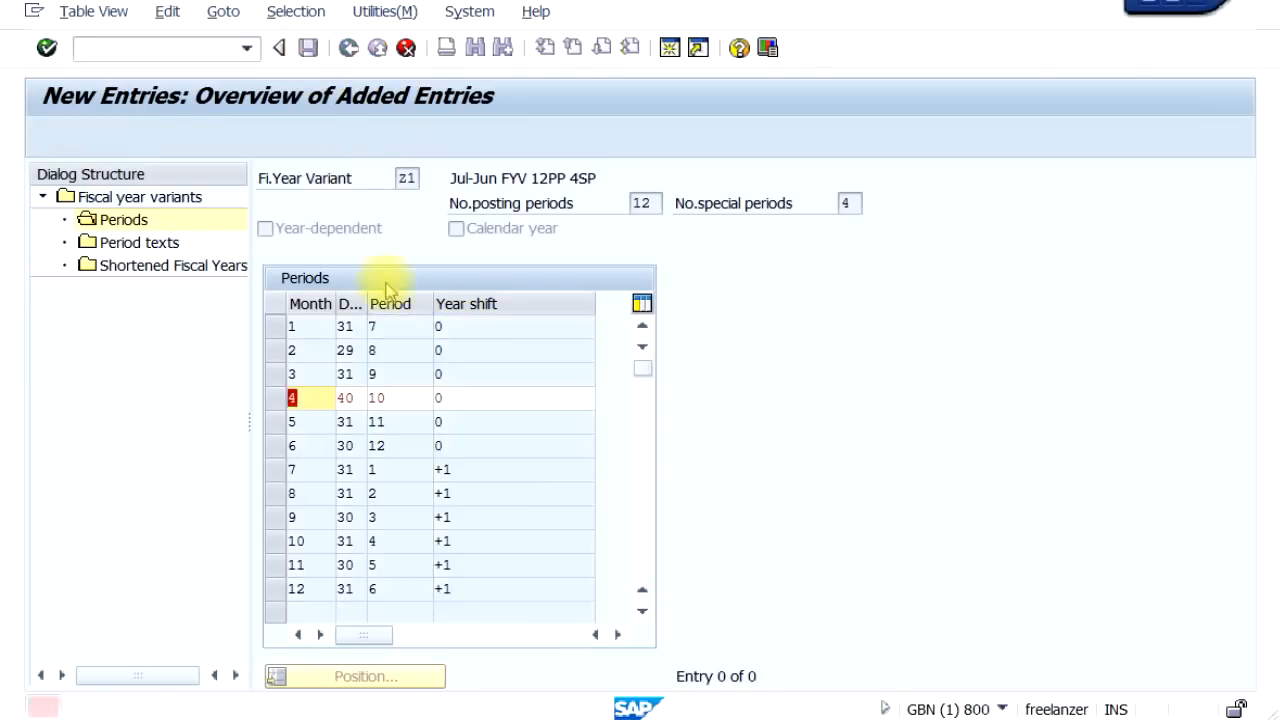
drag(356, 399, 323, 400)
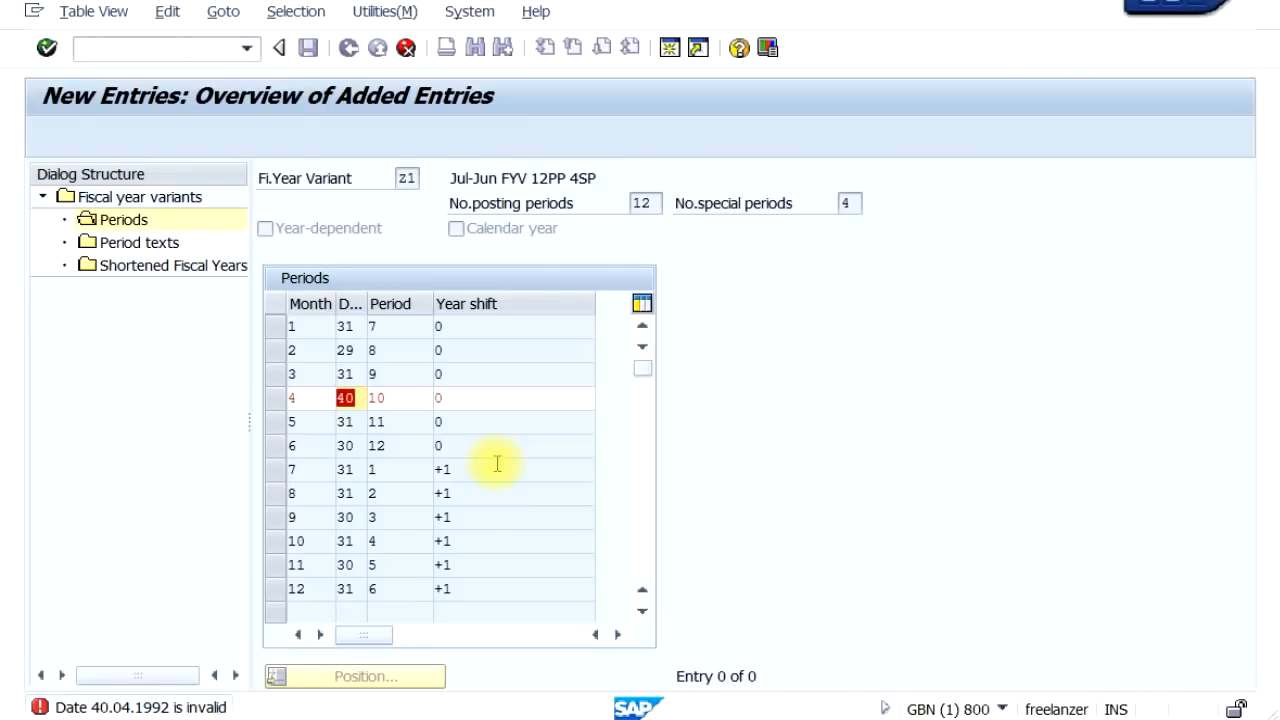
text(30)
key(ctrl+s)
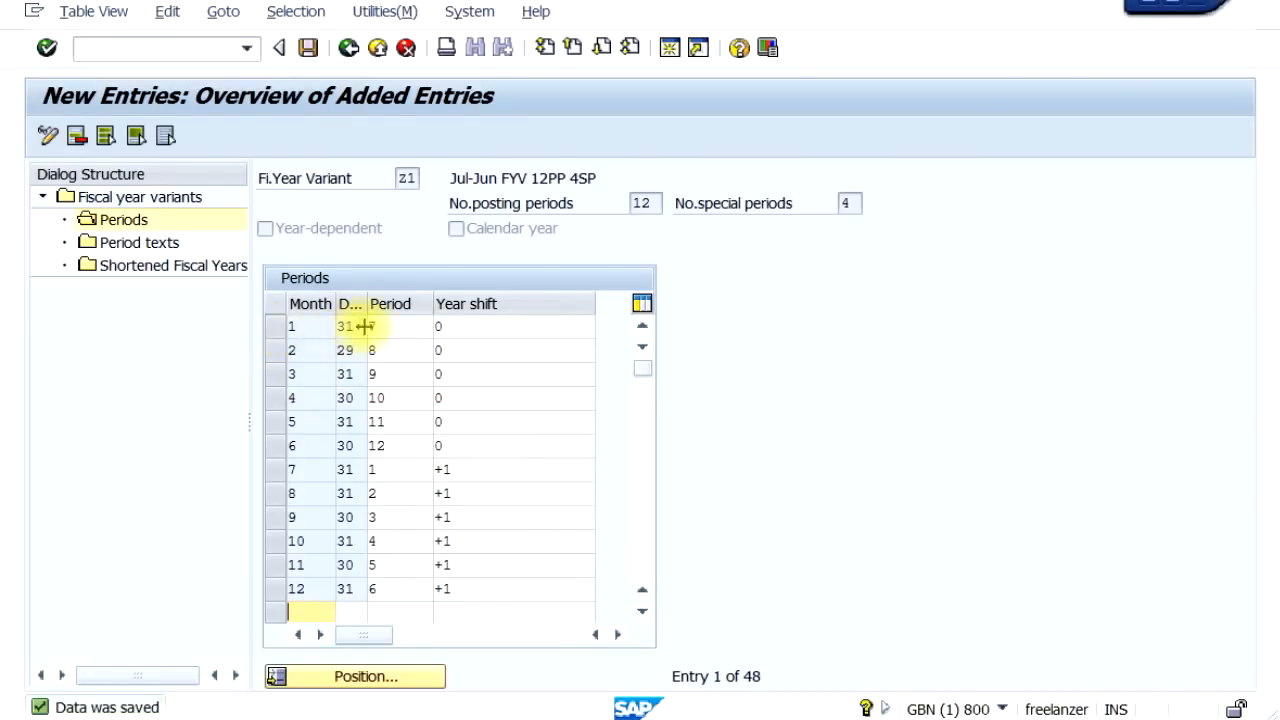
Start new period text entries for variant Z1 and set the language to EN in the first two rows.
double_click(140, 243)
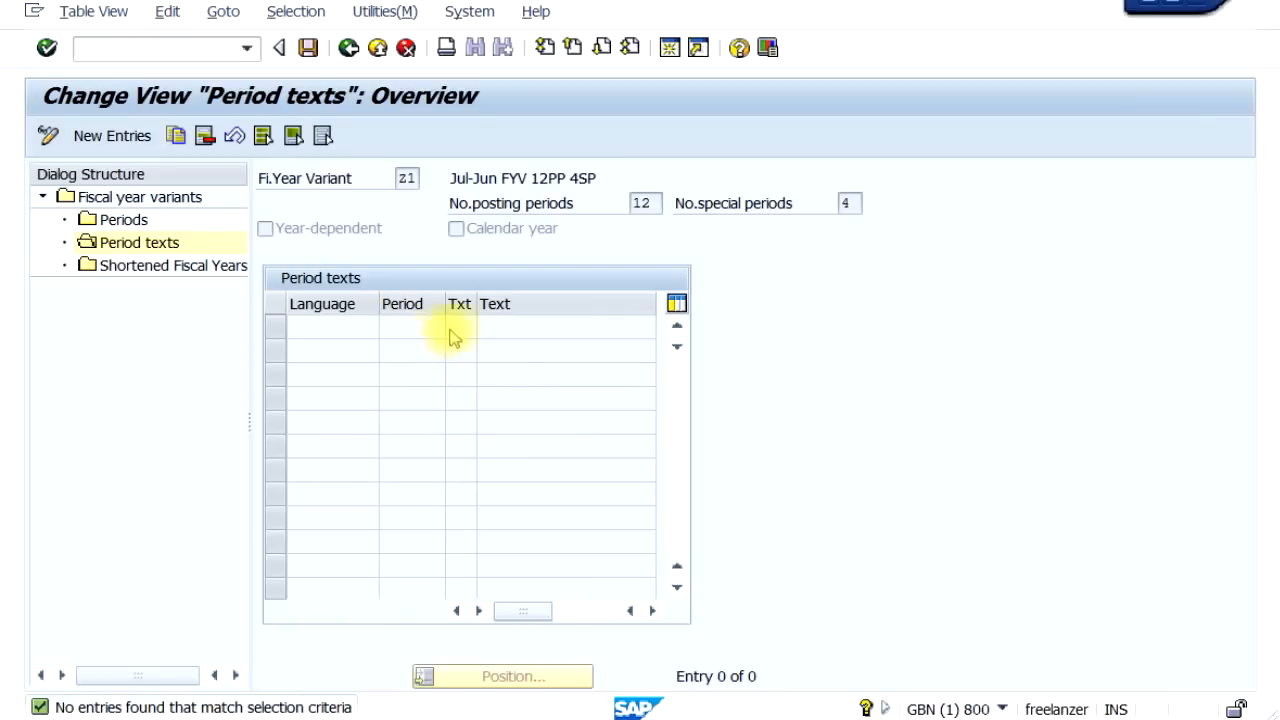
click(108, 140)
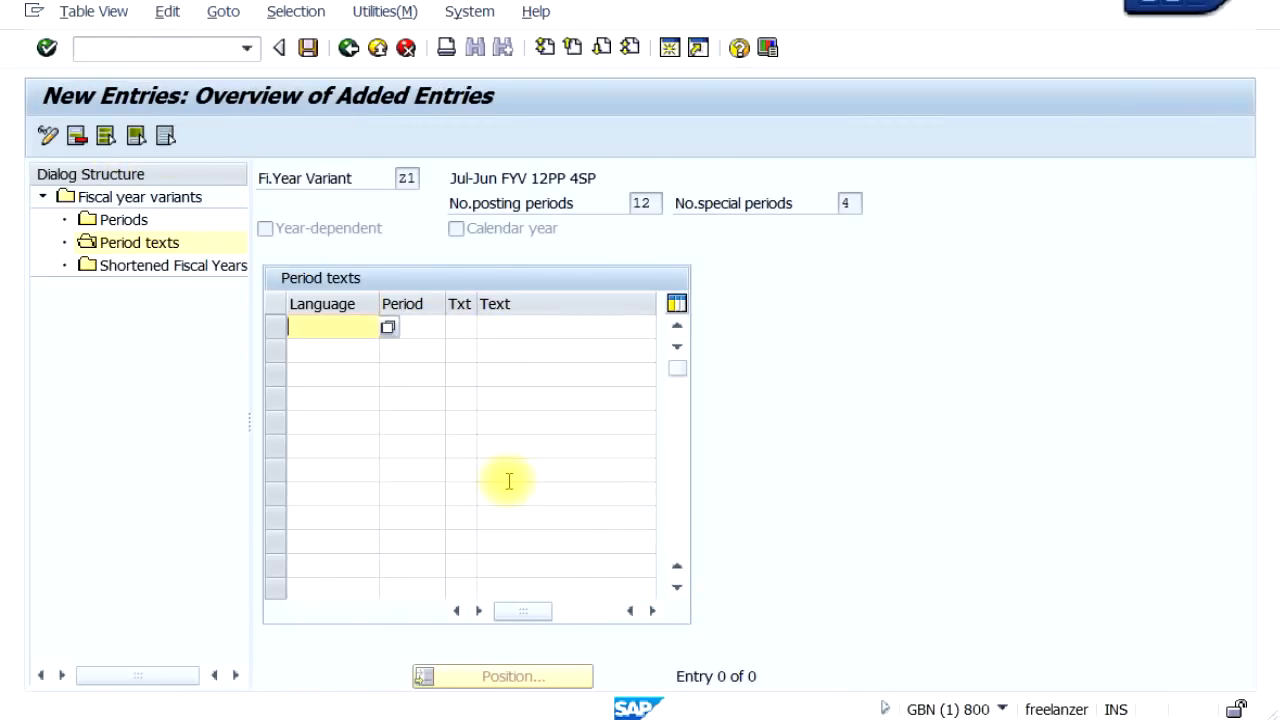
key(Down)
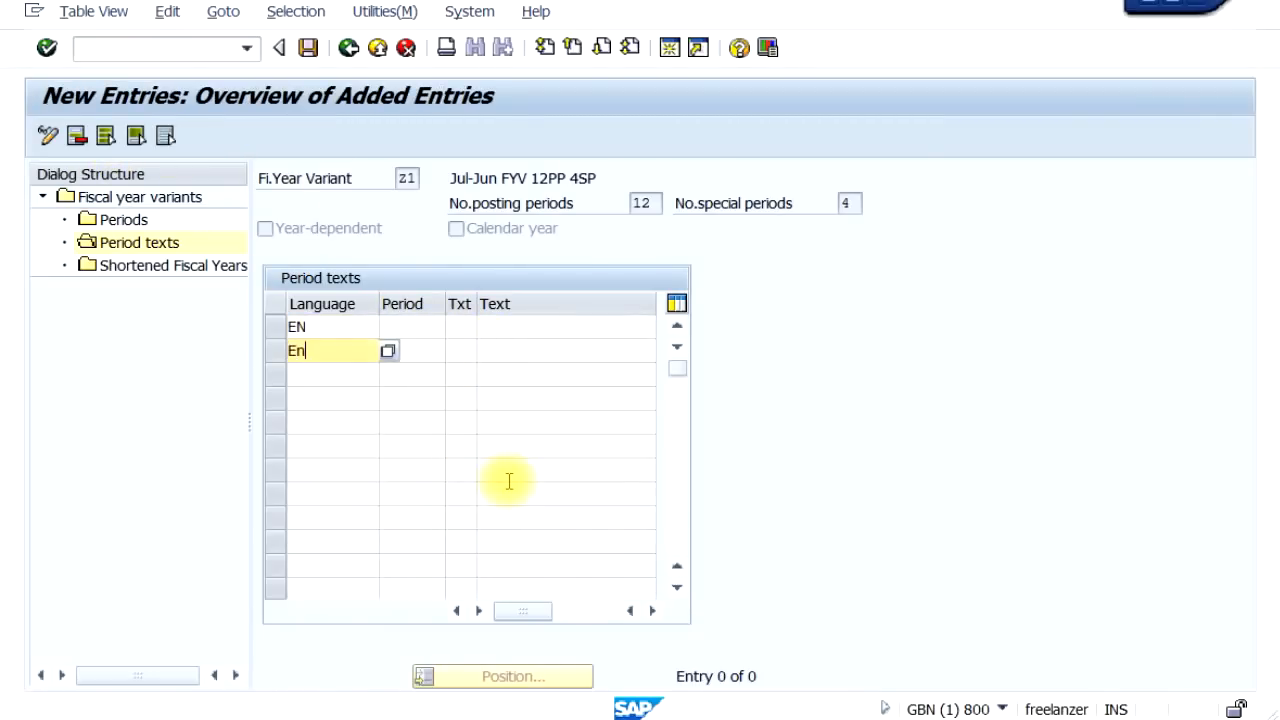
Number the twelve period text rows as periods 1 to 12.
click(420, 328)
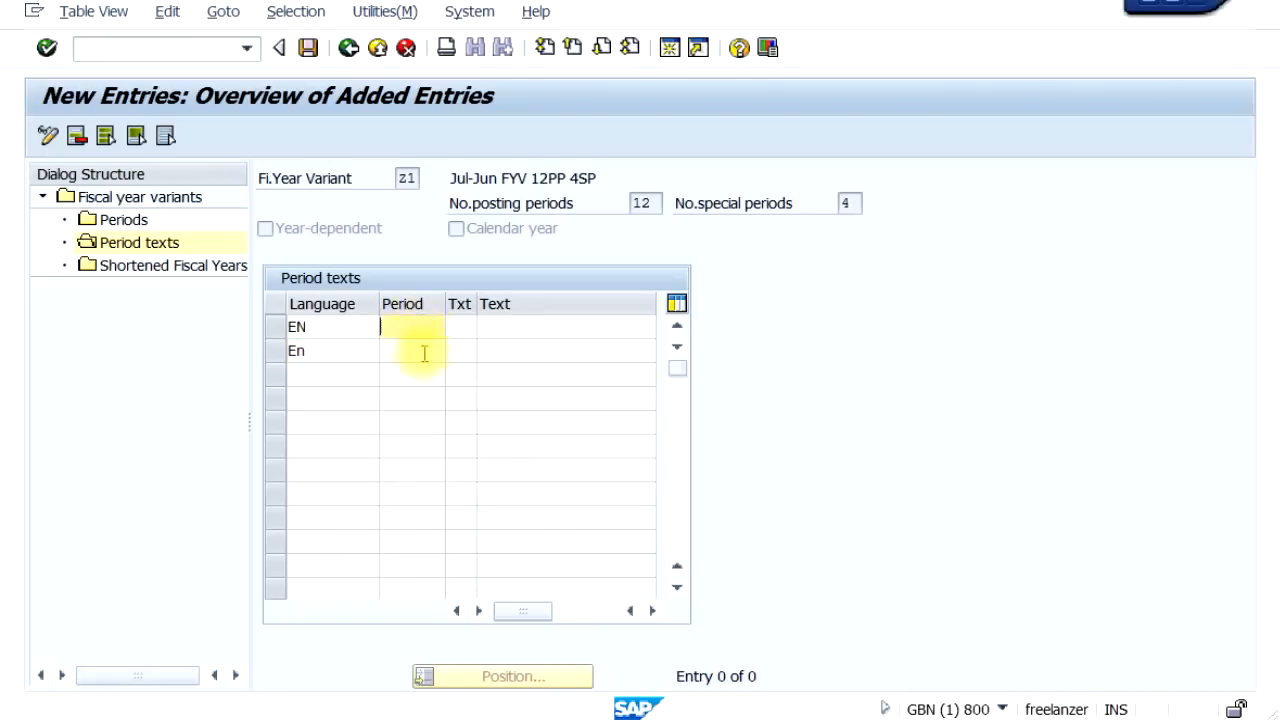
key(Down)
text(2)
key(Down)
text(3)
key(Down)
text(4)
key(Down)
text(5)
key(Down)
text(6)
key(Down)
text(7)
key(Down)
text(8)
key(Down)
text(9)
key(Down)
text(10)
key(Down)
text(11)
key(Down)
text(12)
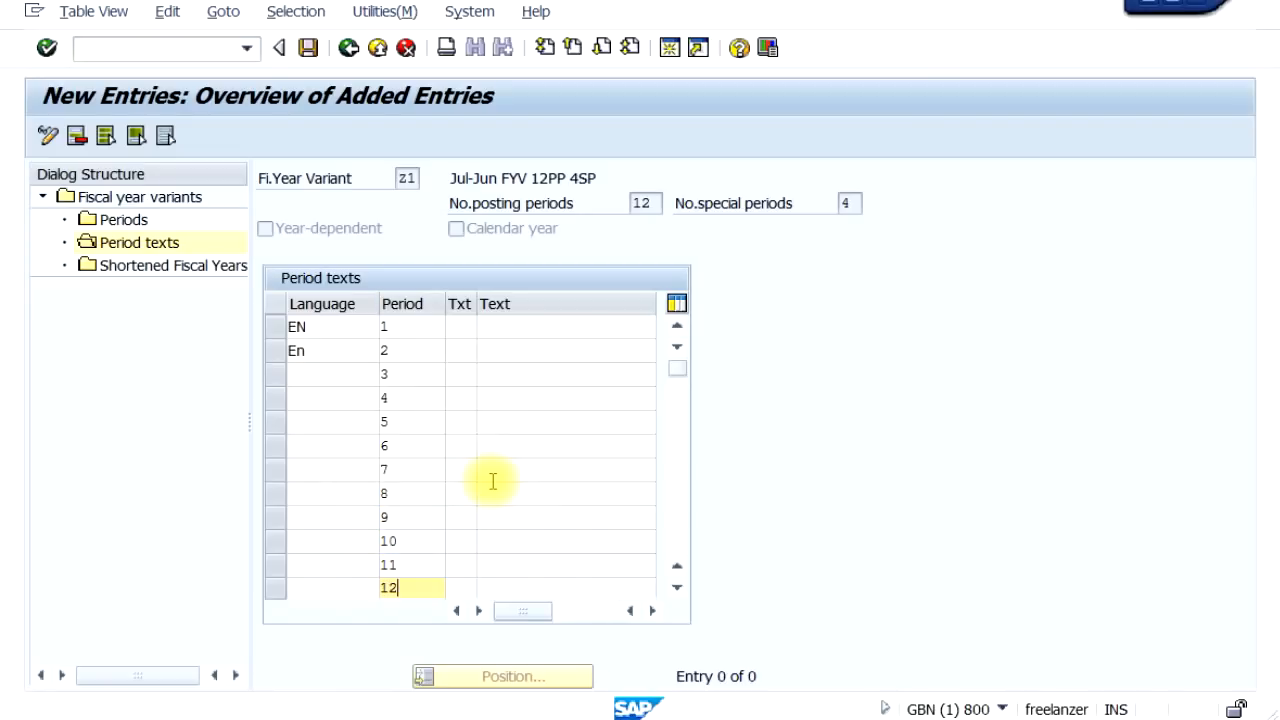
Set the language to EN for the rows of periods 3 to 12.
click(334, 372)
text(en)
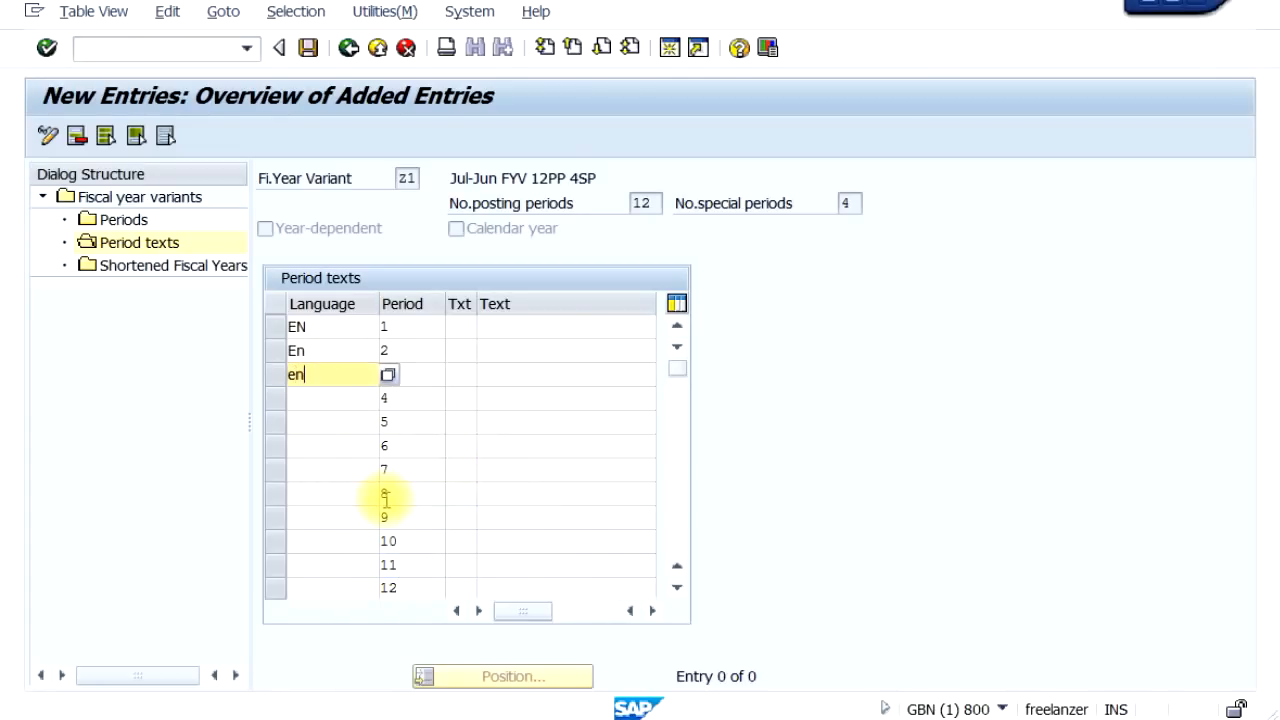
key(Down)
text(en)
key(Down)
text(en)
key(Down)
text(en)
key(Down)
text(e)
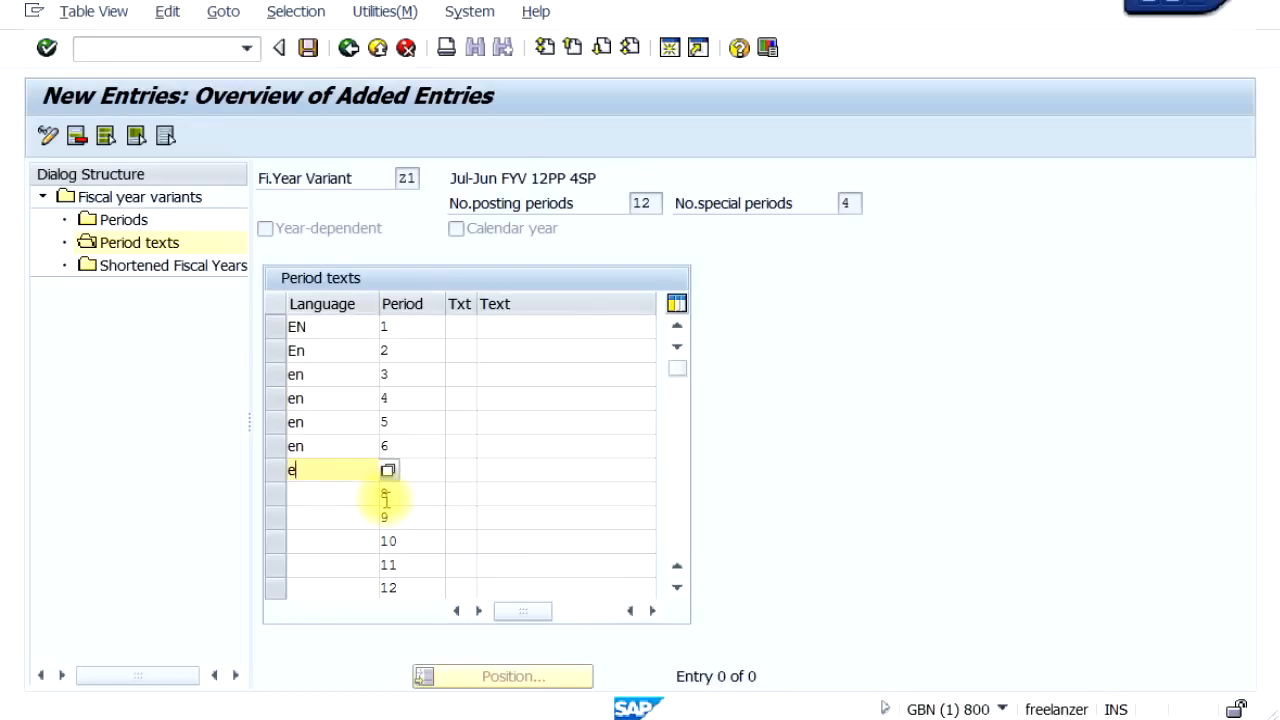
text(n)
key(Down)
text(en)
key(Down)
text(e)
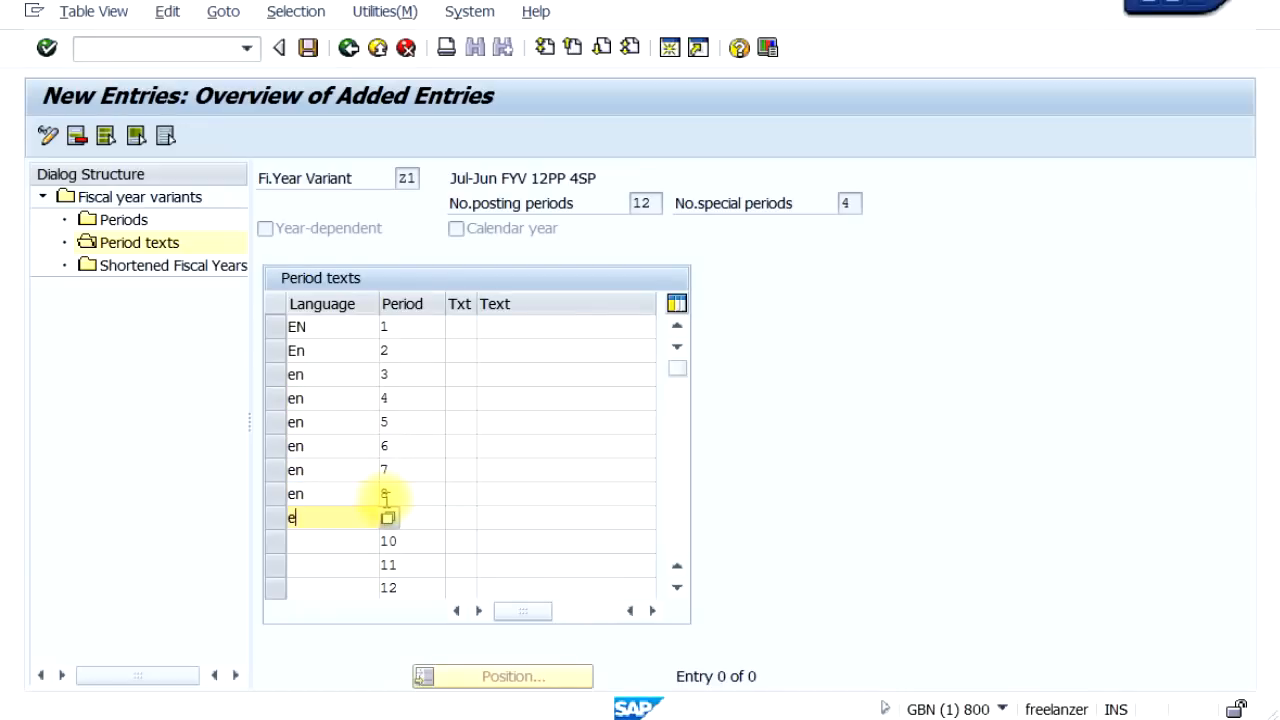
text(n)
key(Down)
text(en)
key(Down)
text(en)
key(Down)
text(en)
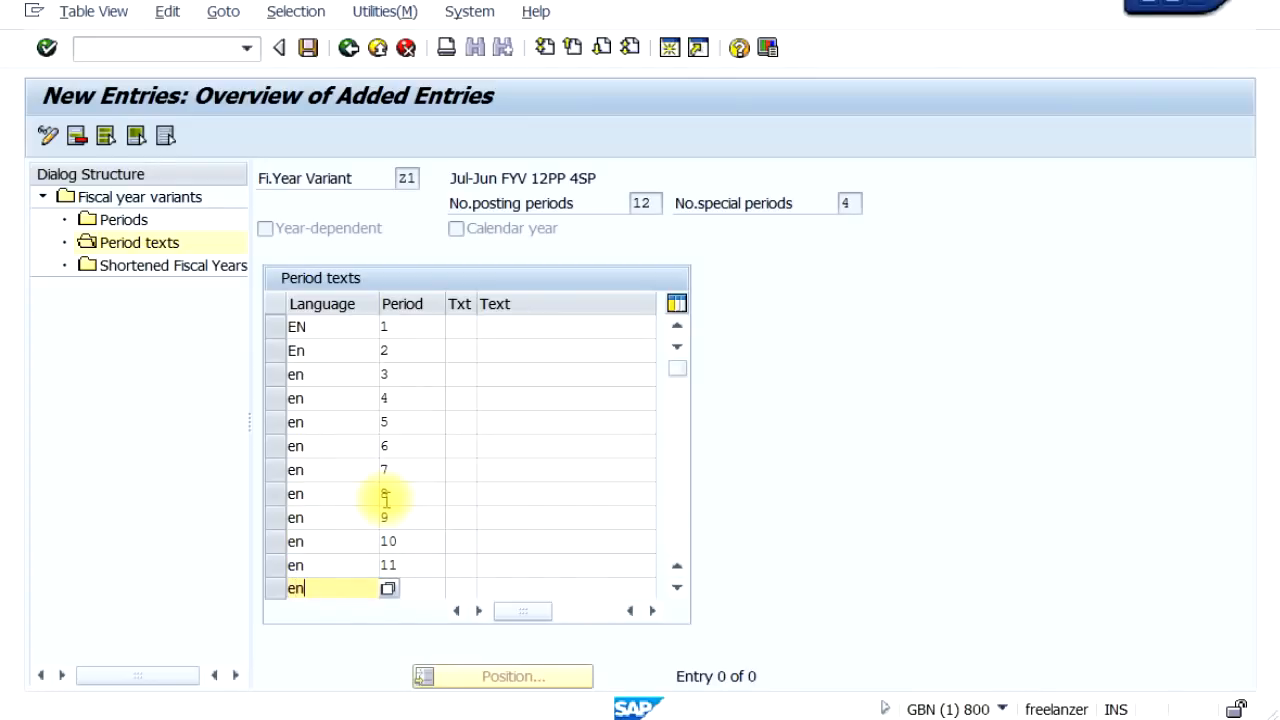
Enter the short and full month names for periods 1 to 12, from JAN January through DEC December.
click(461, 326)
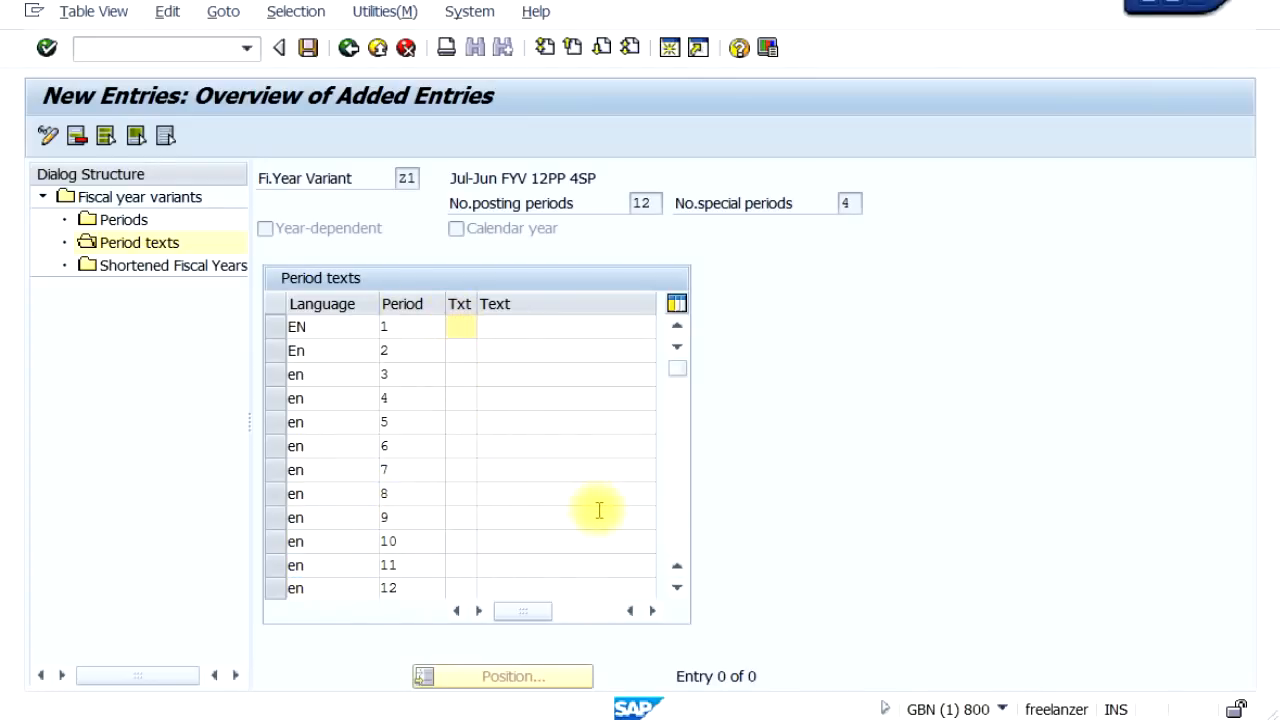
text(JAN)
key(Tab)
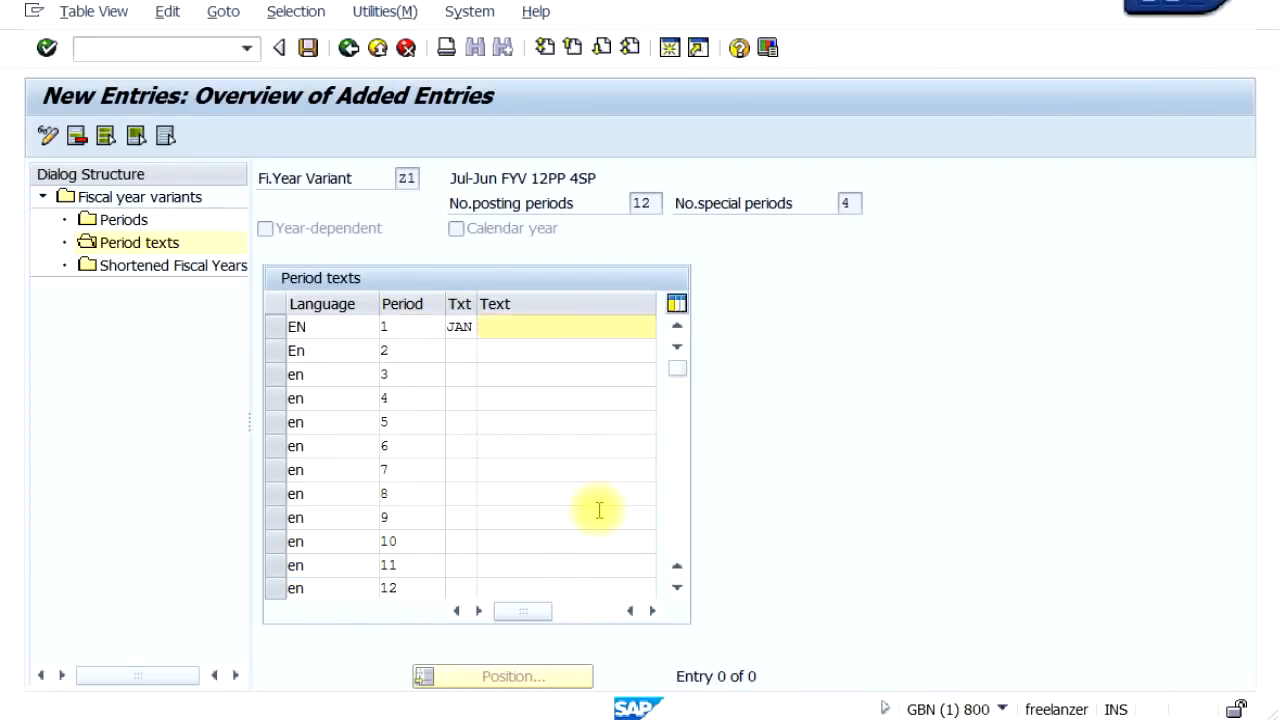
text(January)
click(461, 350)
key(Tab)
text(February)
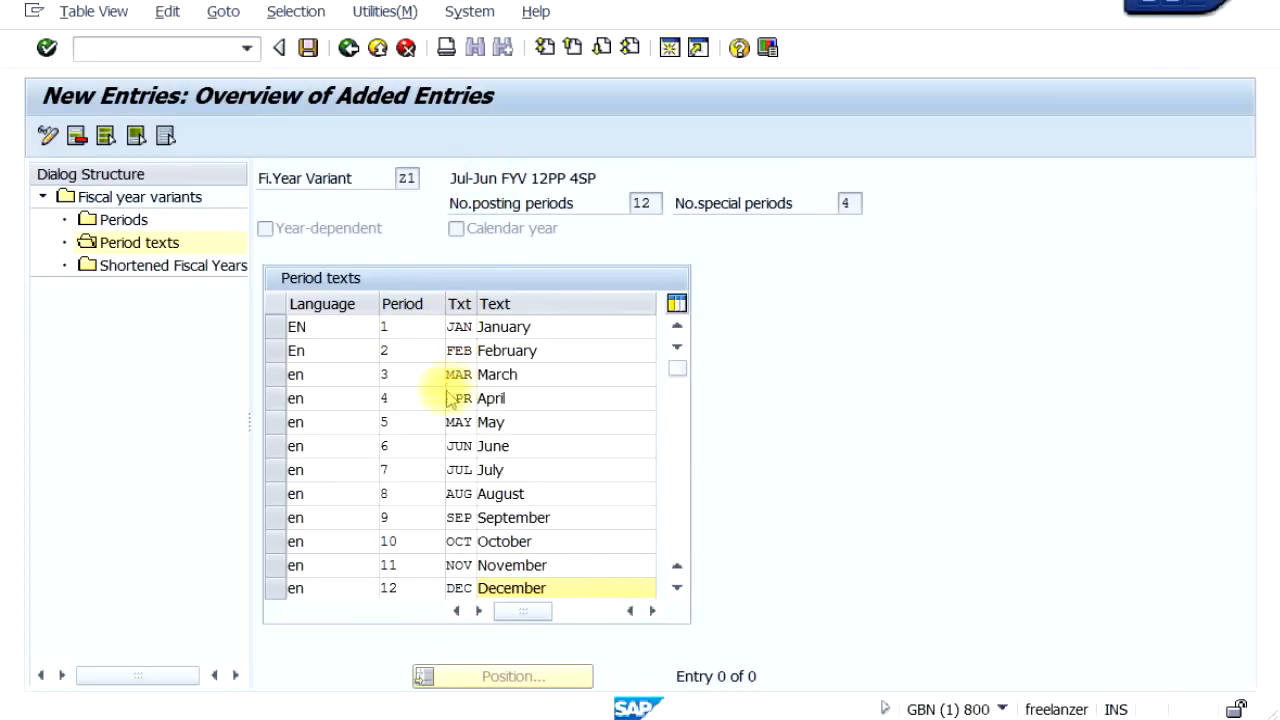
Move the July to December short and full texts from periods 7–12 to periods 1–6, replacing the existing texts.
click(450, 469)
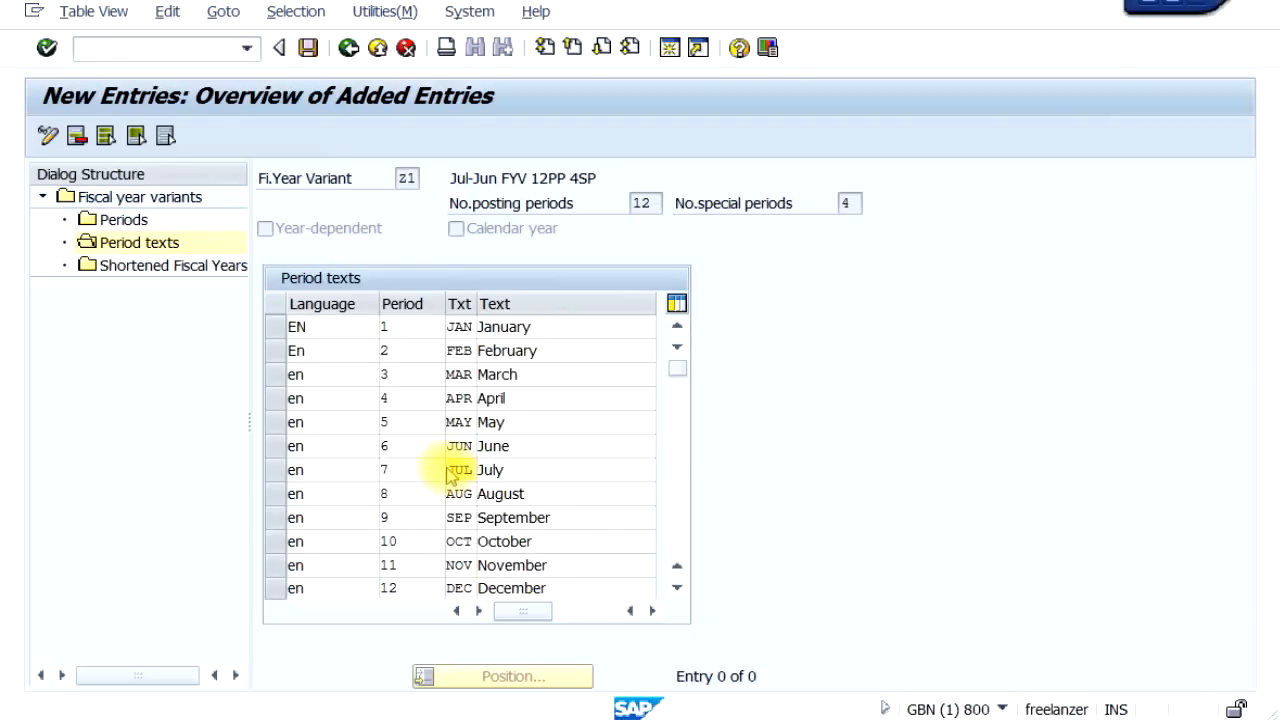
key(ctrl+y)
drag(450, 469, 555, 583)
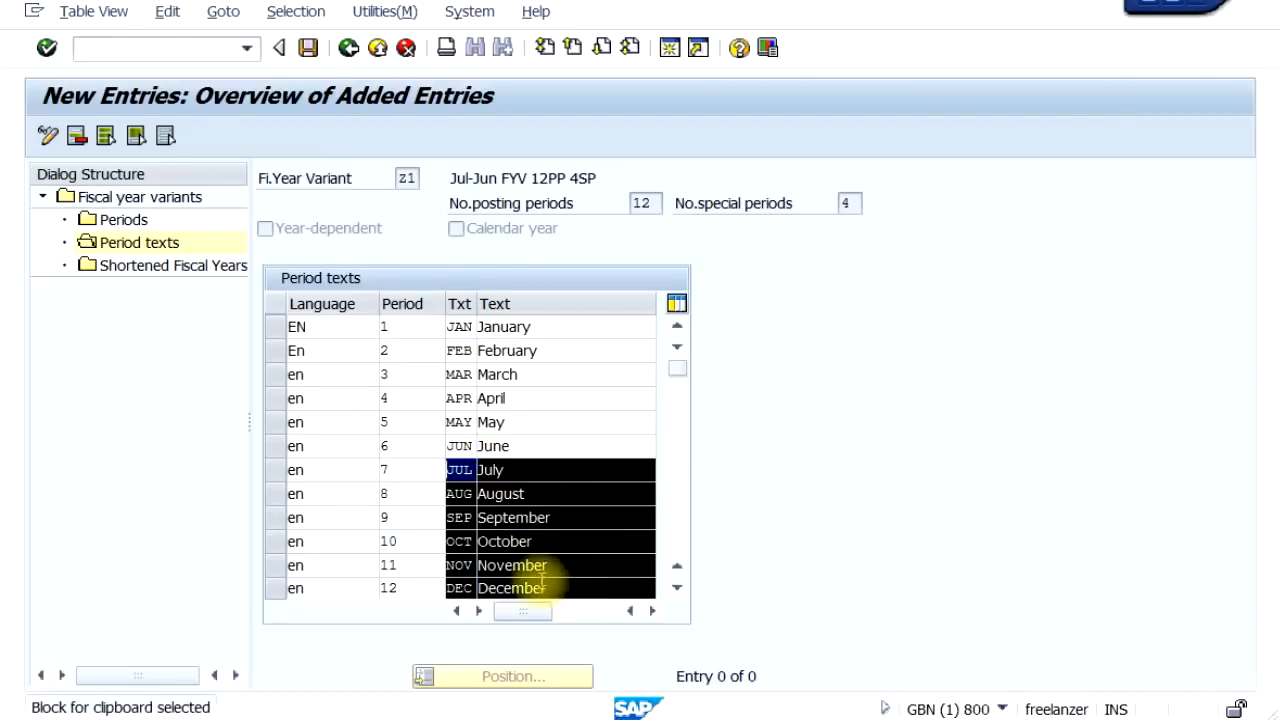
key(ctrl+x)
click(450, 328)
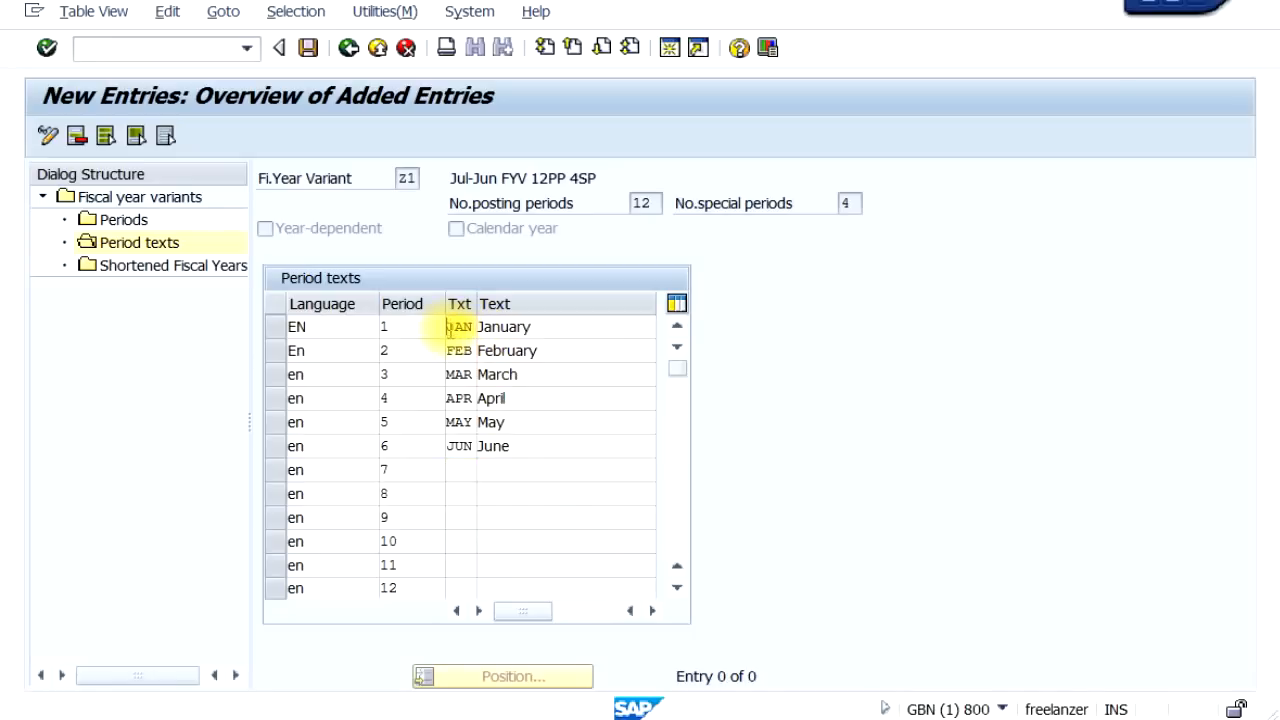
key(ctrl+v)
Copy the January to June short and full texts from the other window into periods 7 to 12.
click(466, 468)
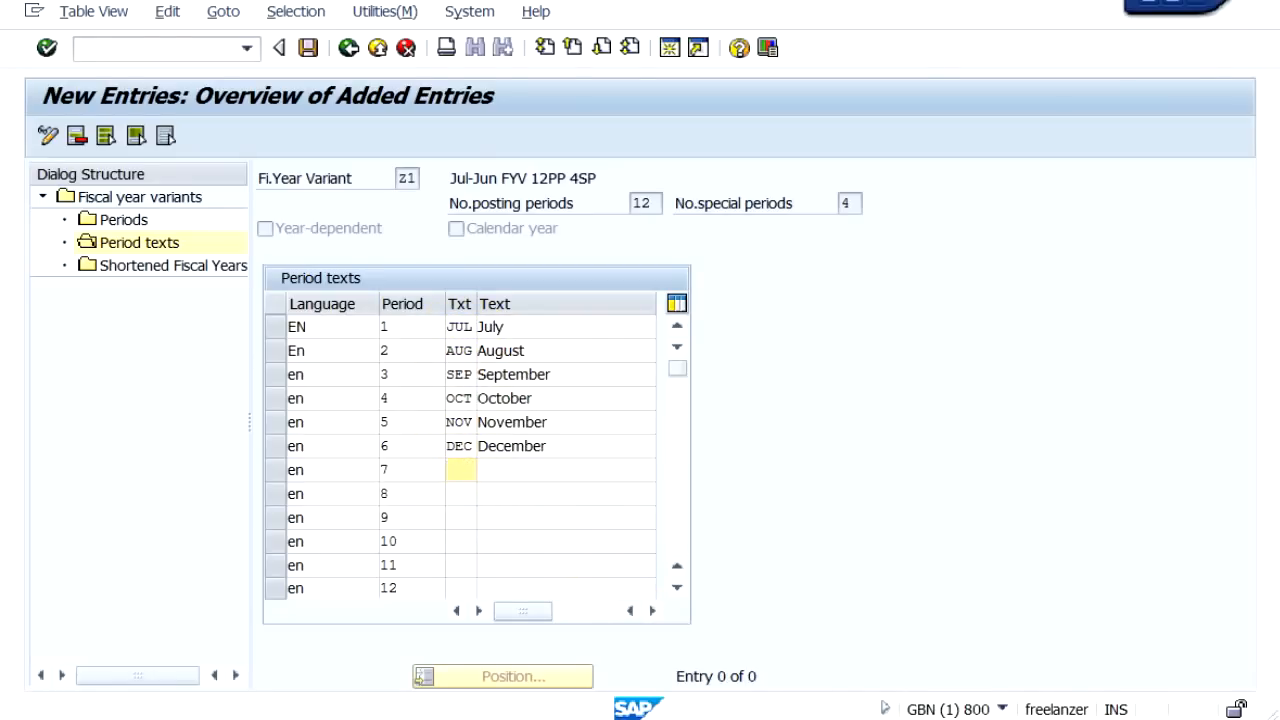
key(alt+Tab)
drag(452, 307, 521, 416)
key(ctrl+c)
click(120, 429)
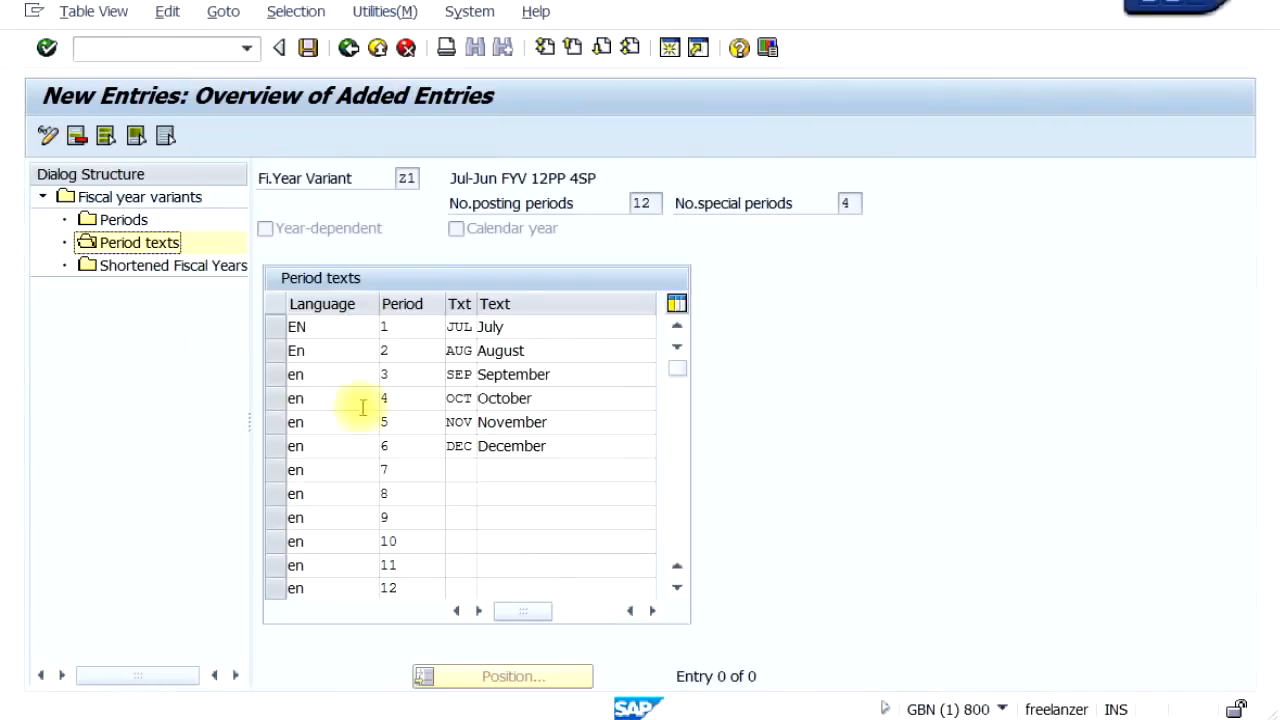
click(463, 470)
key(ctrl+v)
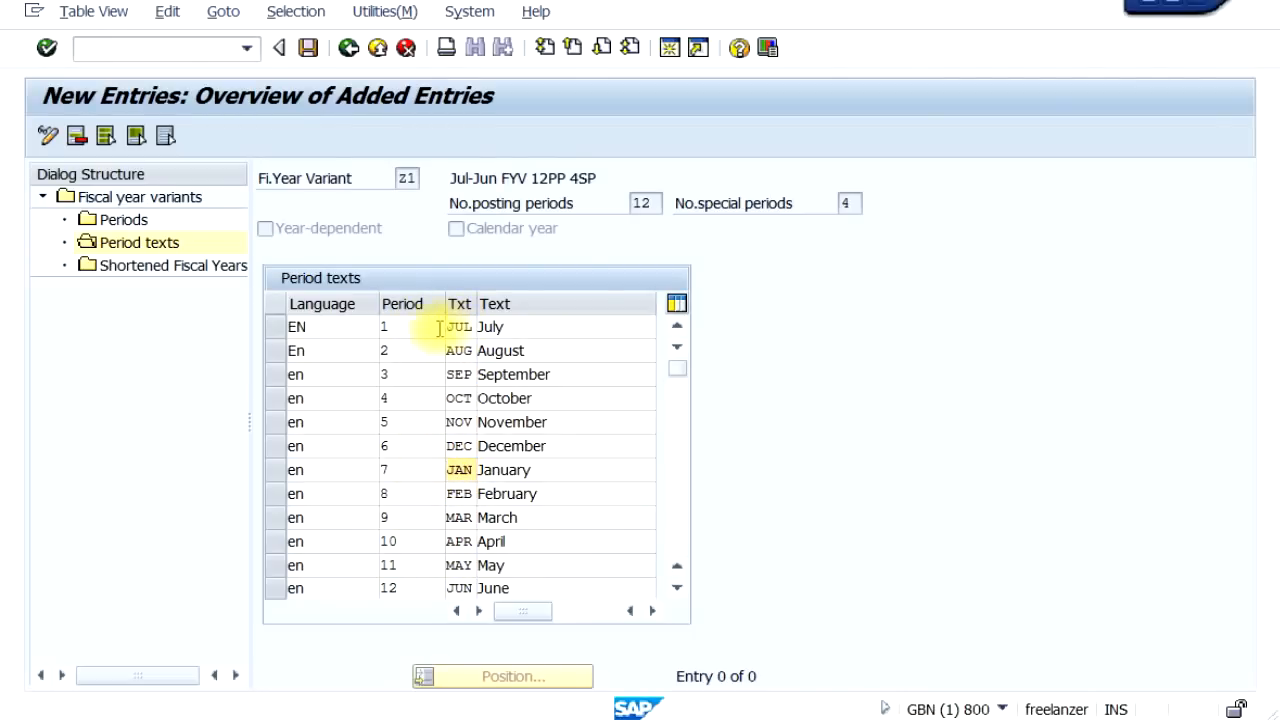
Save the period texts and return to the fiscal year variants overview.
click(595, 470)
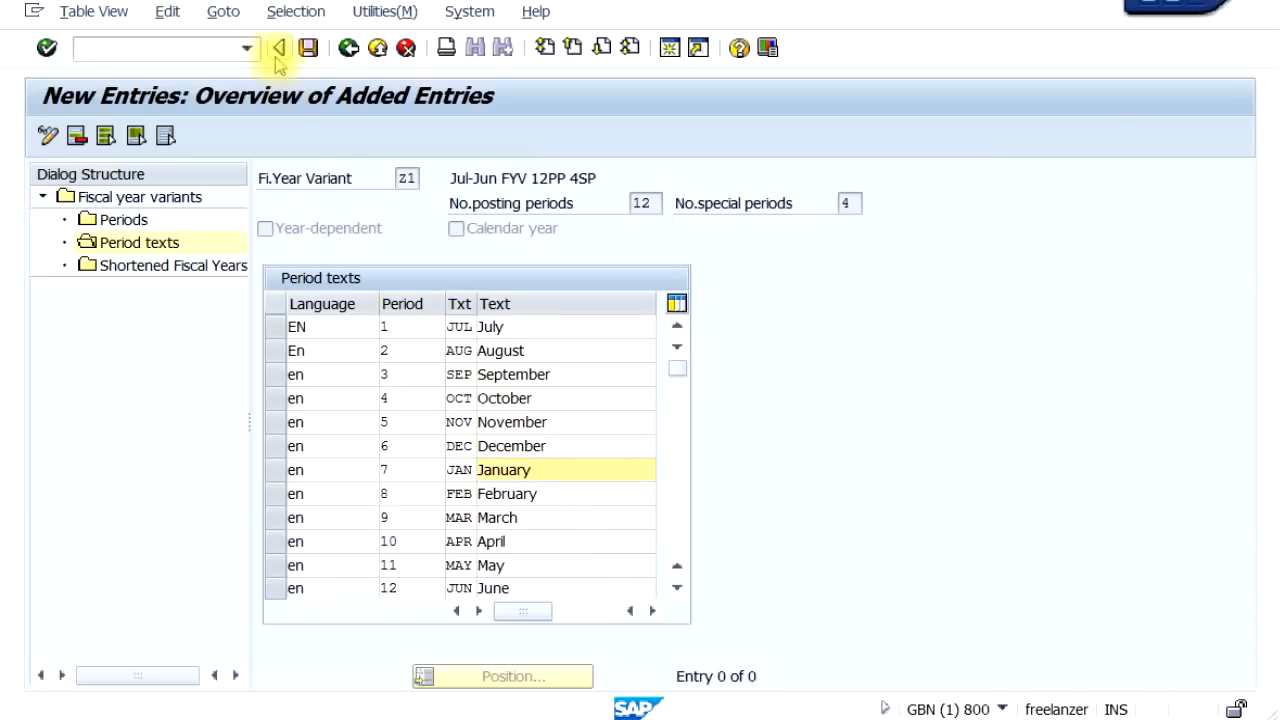
click(308, 49)
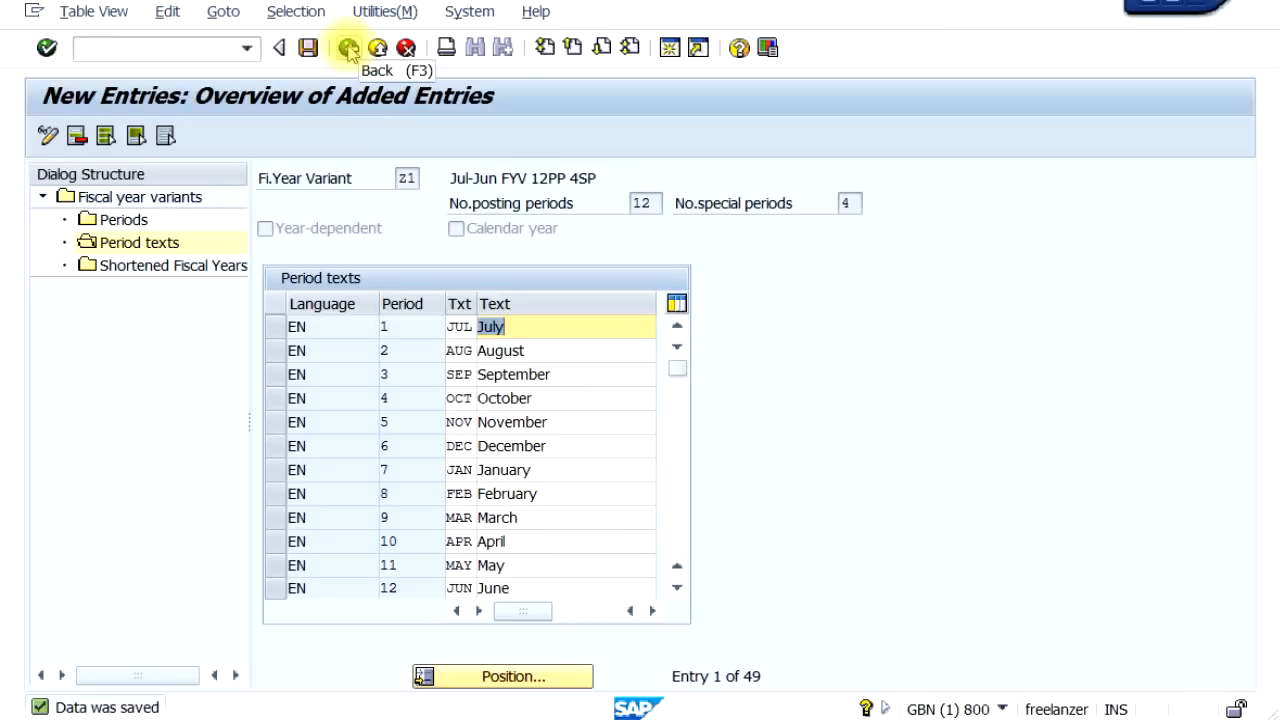
click(349, 49)
click(349, 49)
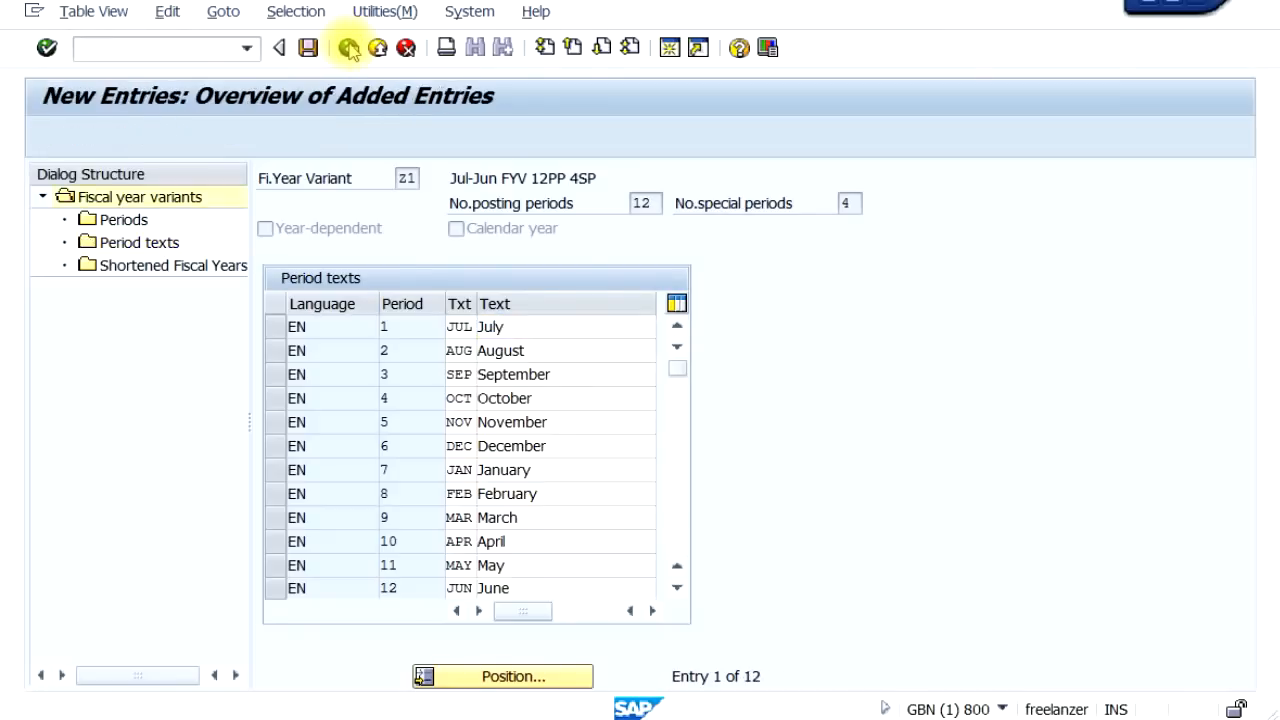
click(349, 49)
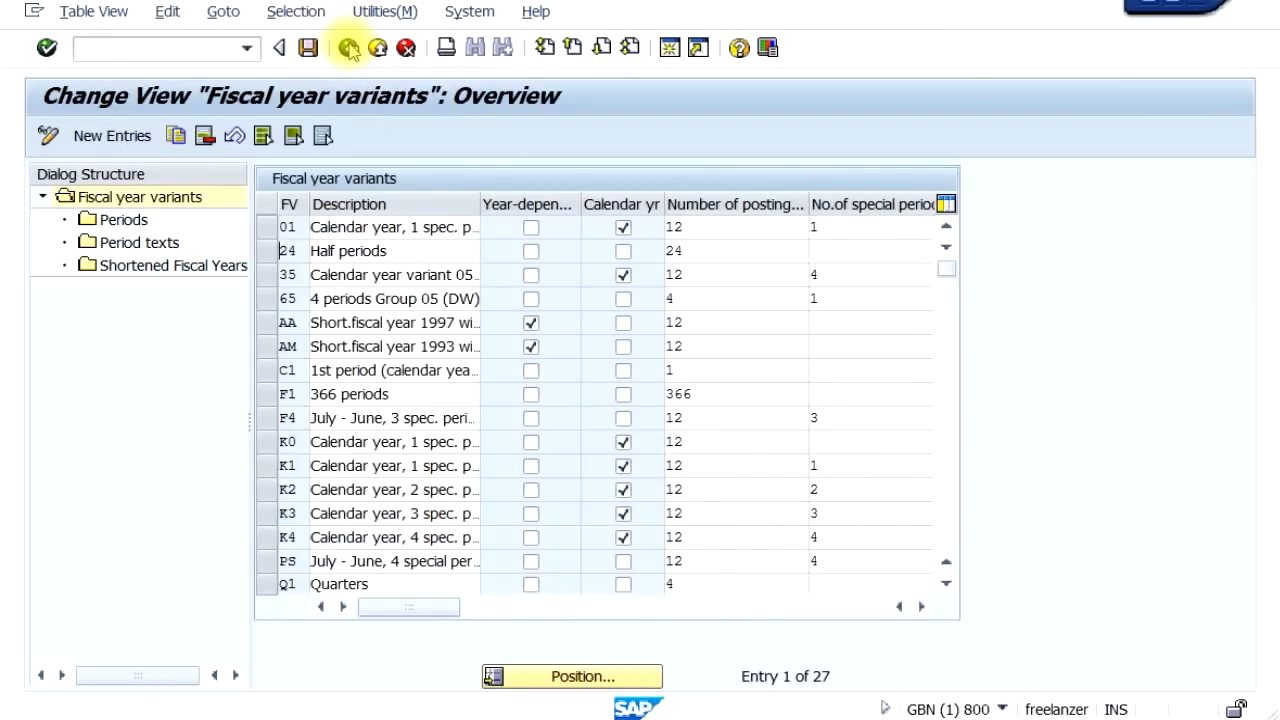
Select variant Z1 in the overview and compare its period assignments with its period texts.
drag(947, 268, 958, 528)
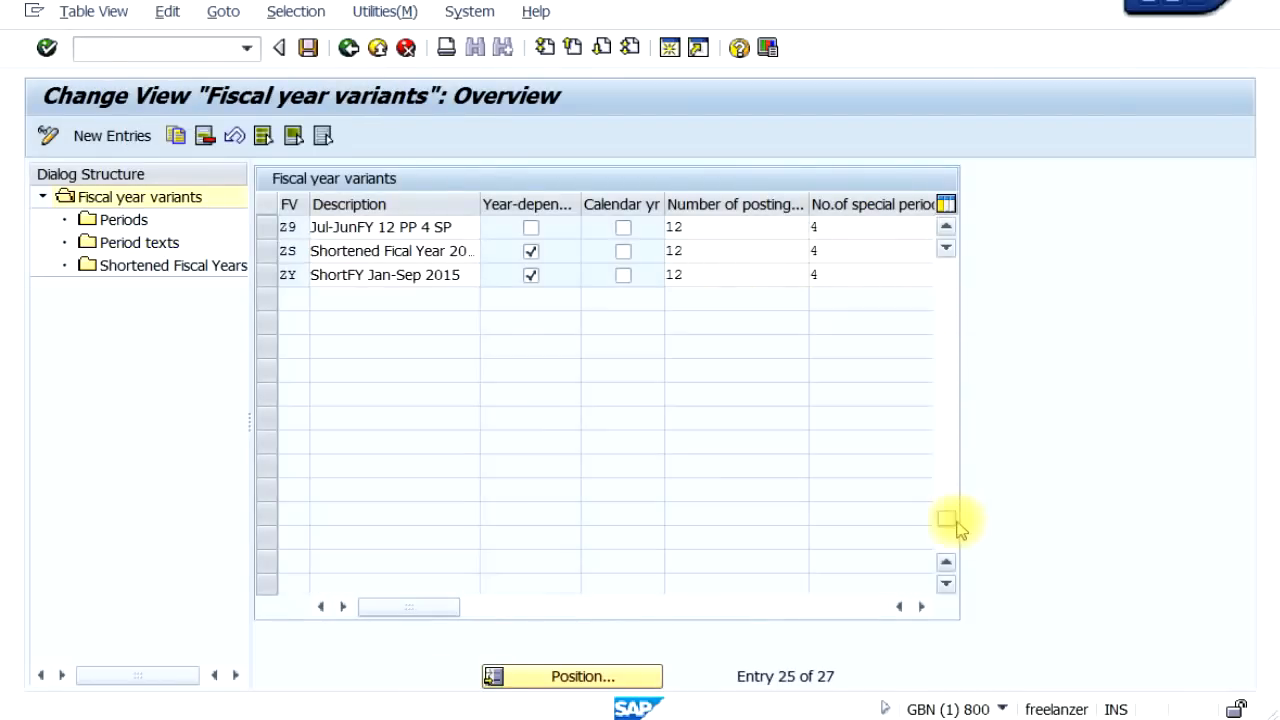
scroll(528, 400, up, 2)
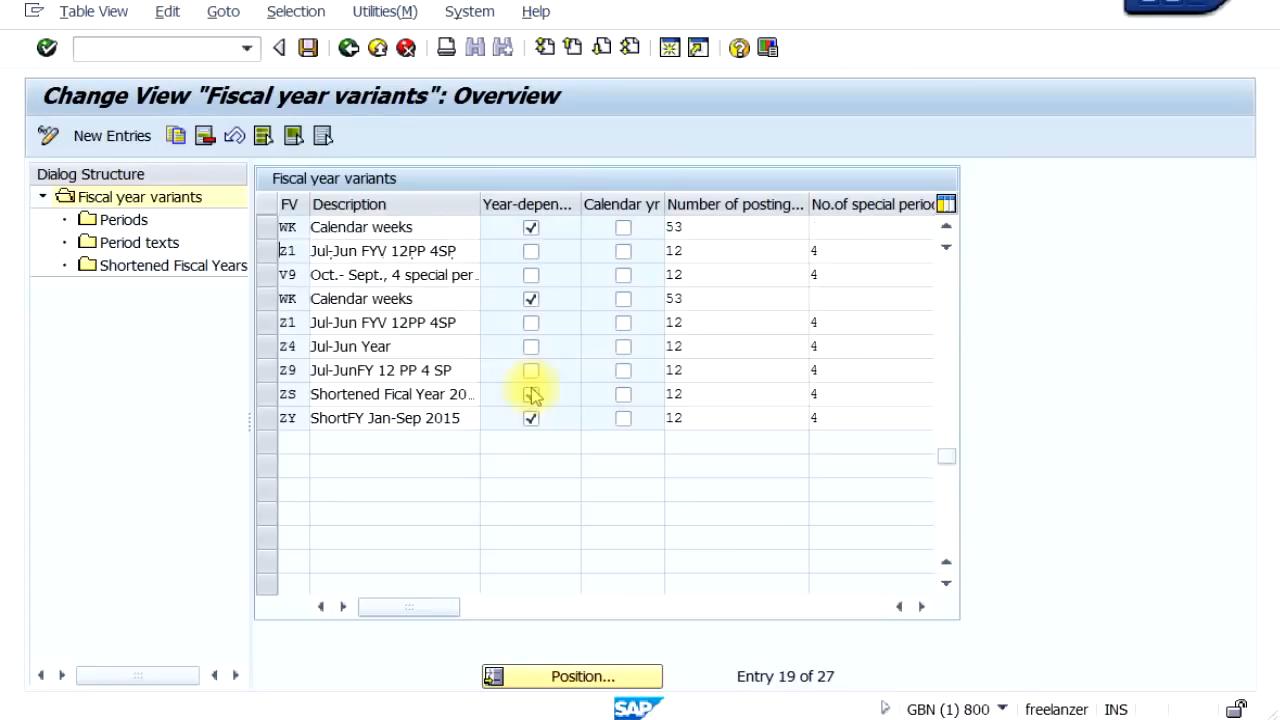
click(278, 322)
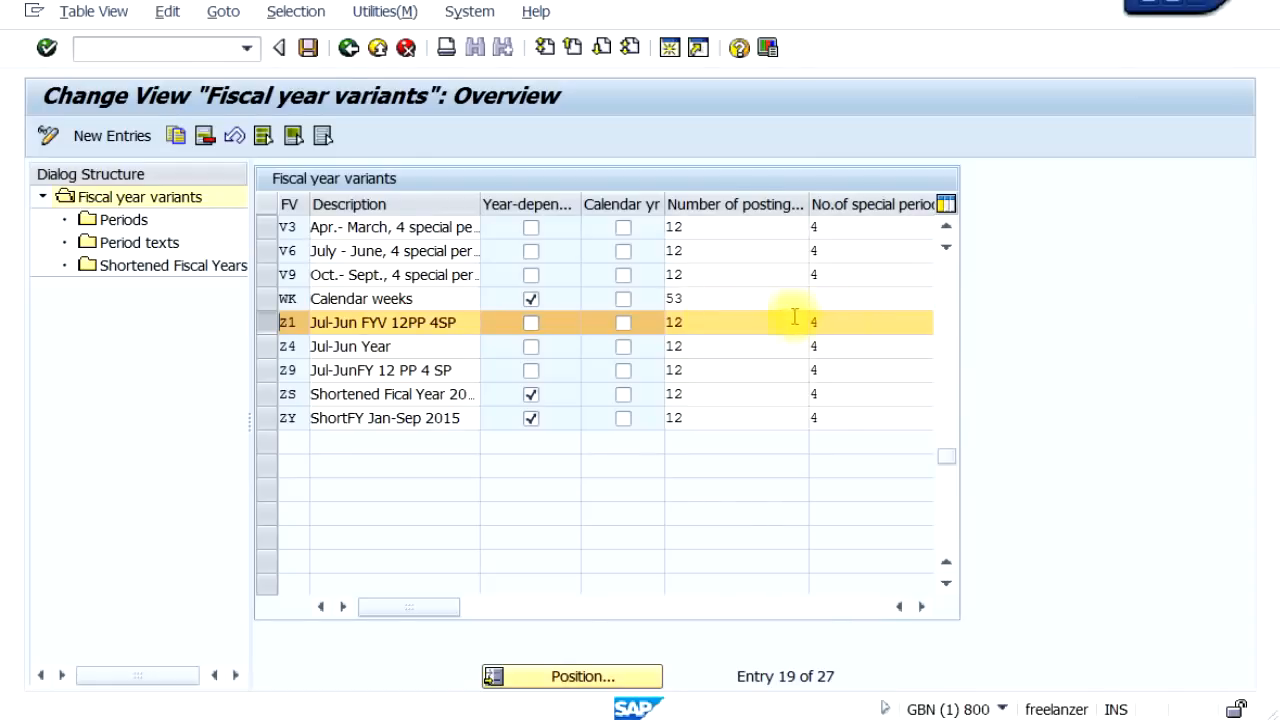
double_click(126, 222)
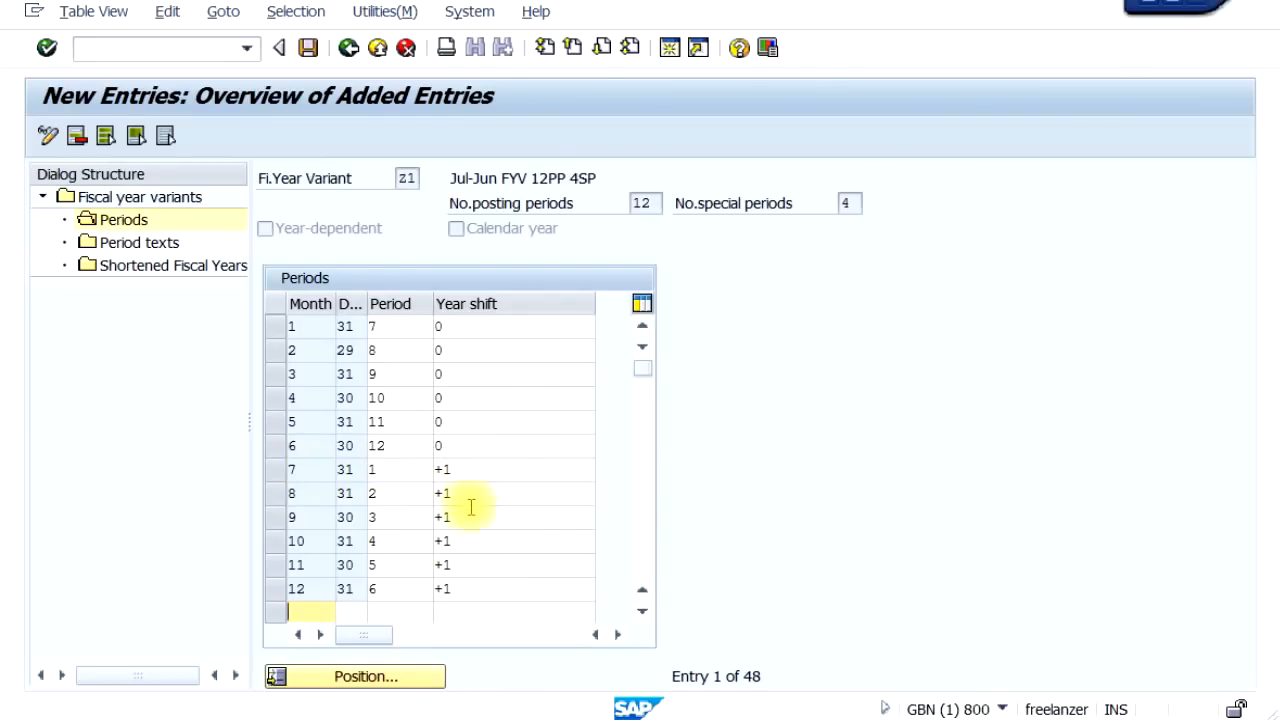
double_click(130, 244)
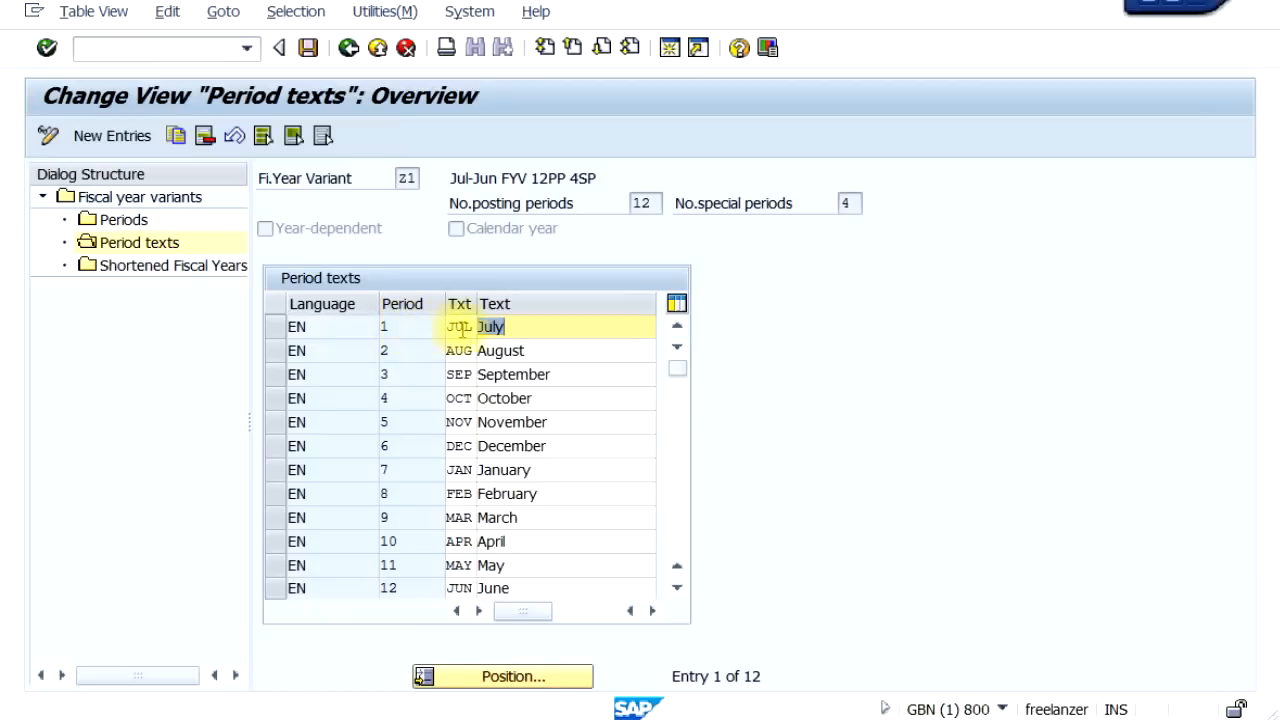
double_click(118, 220)
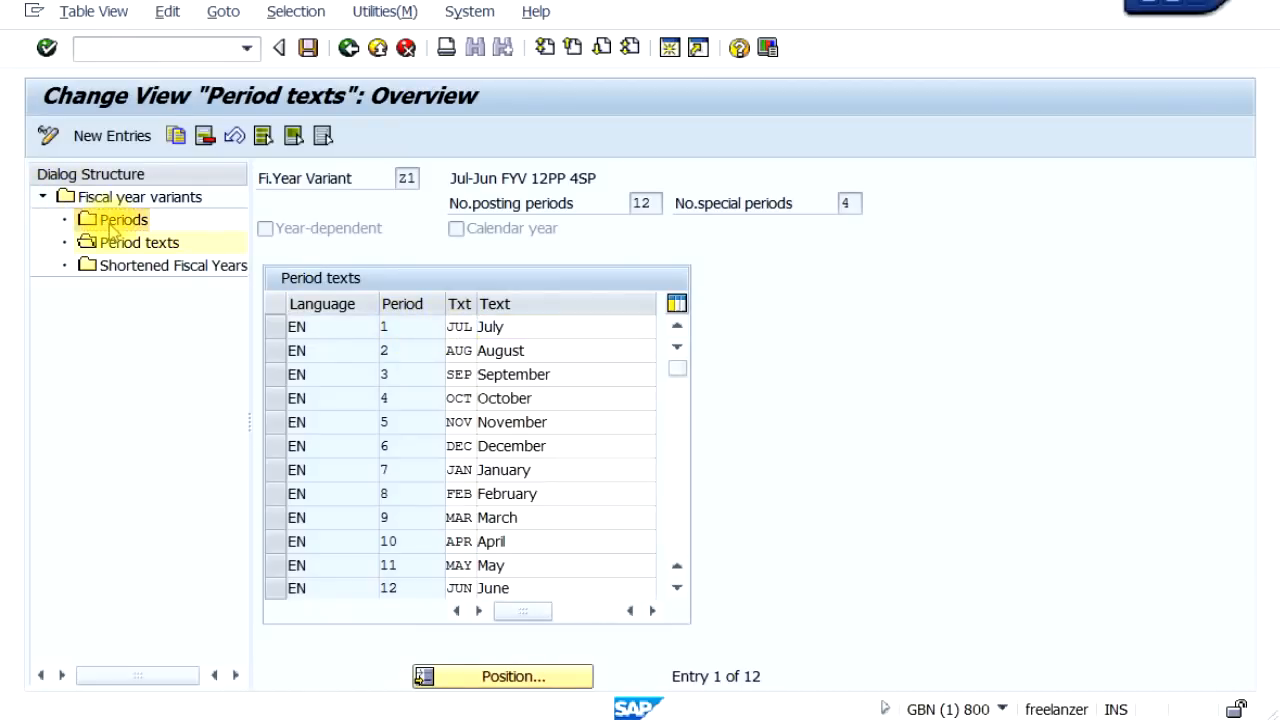
click(410, 469)
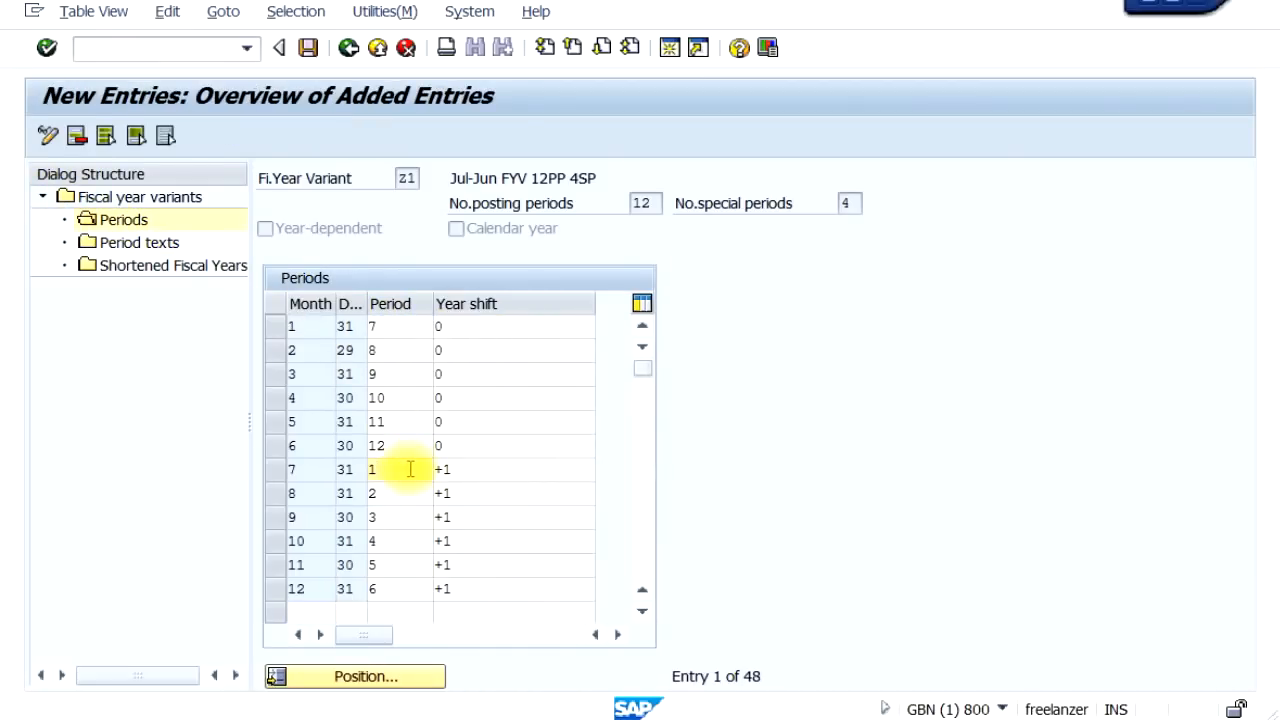
double_click(168, 246)
click(473, 326)
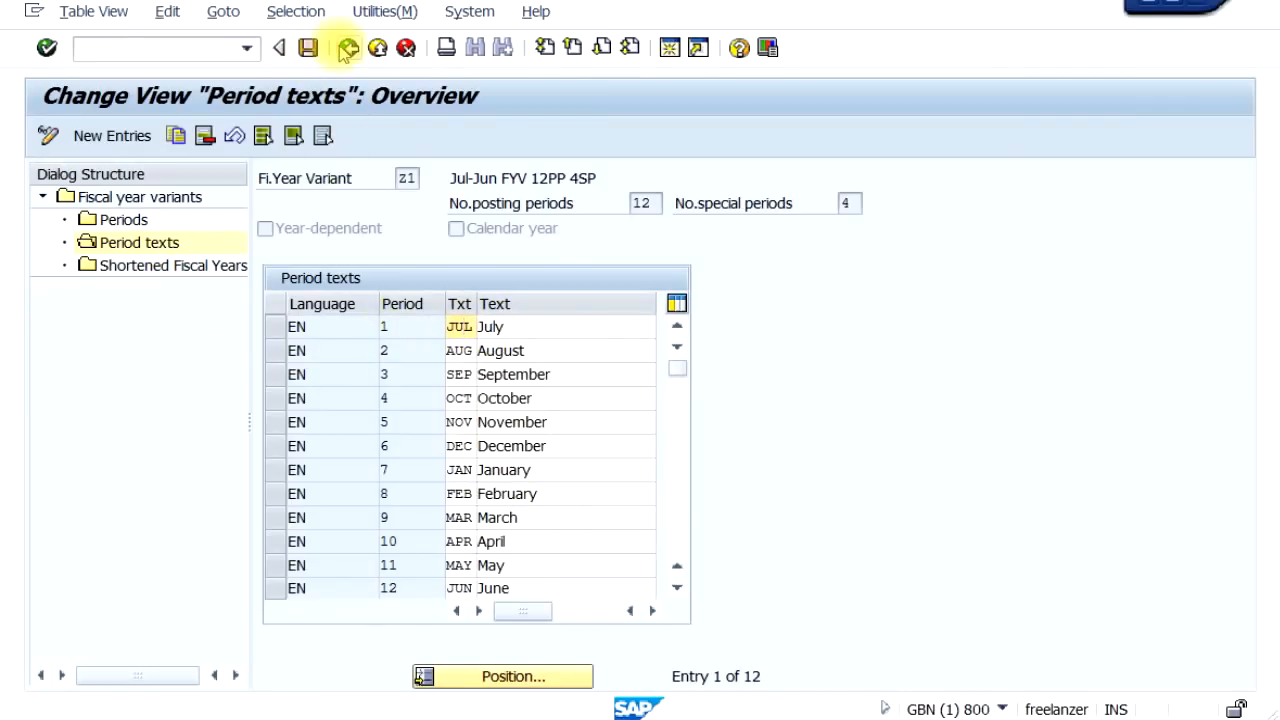
Save the period texts view and go back to the implementation guide structure.
click(310, 50)
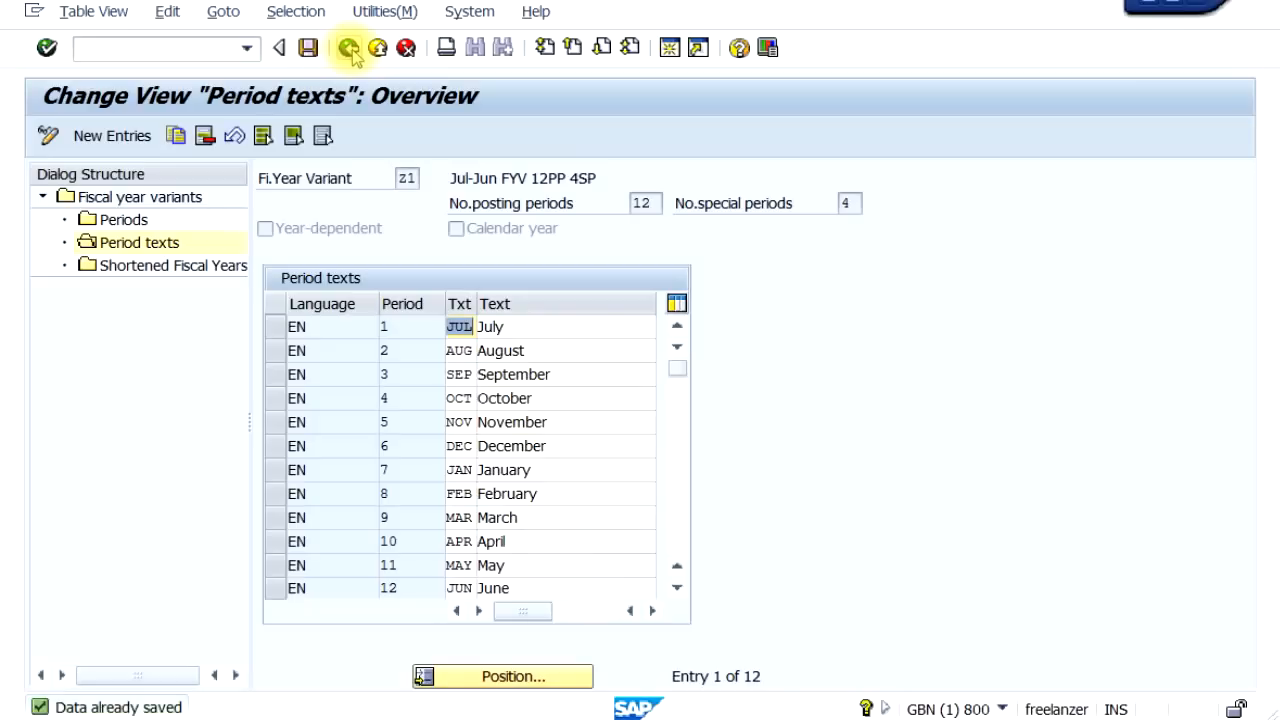
click(349, 49)
click(349, 49)
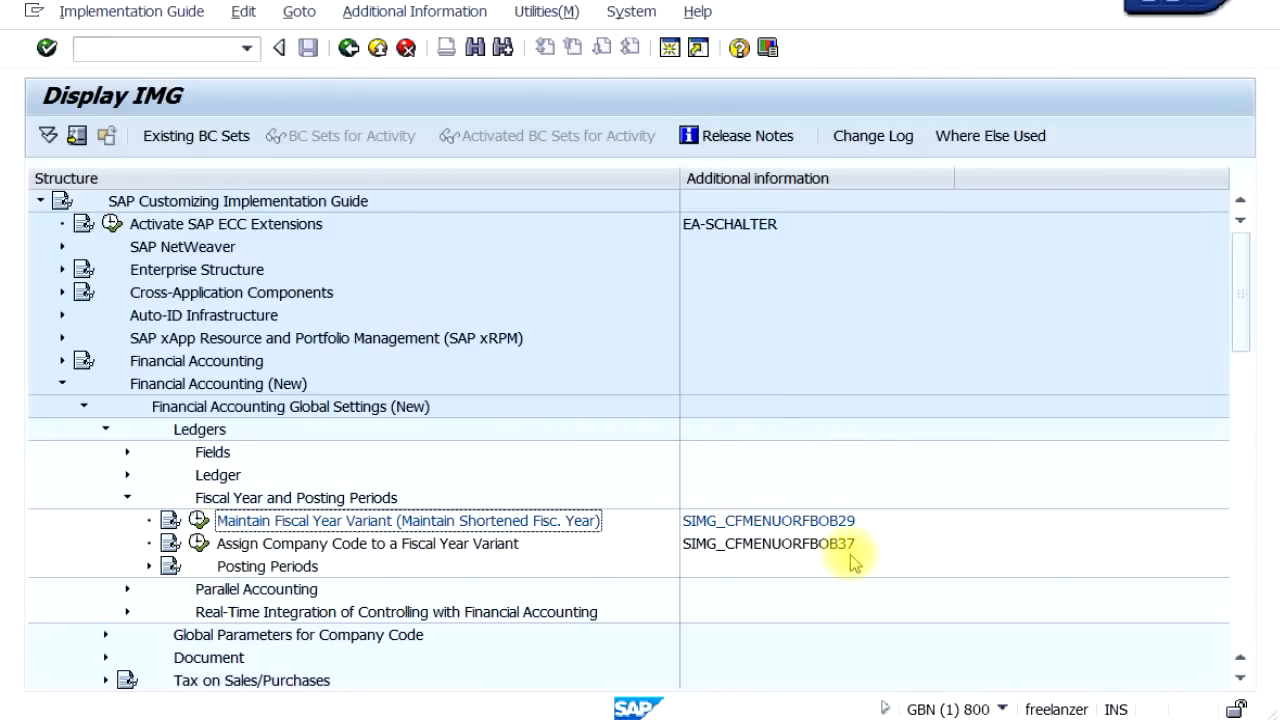
Open the assignment of company codes to fiscal year variants and locate company code Z123 near the end of the list.
click(198, 545)
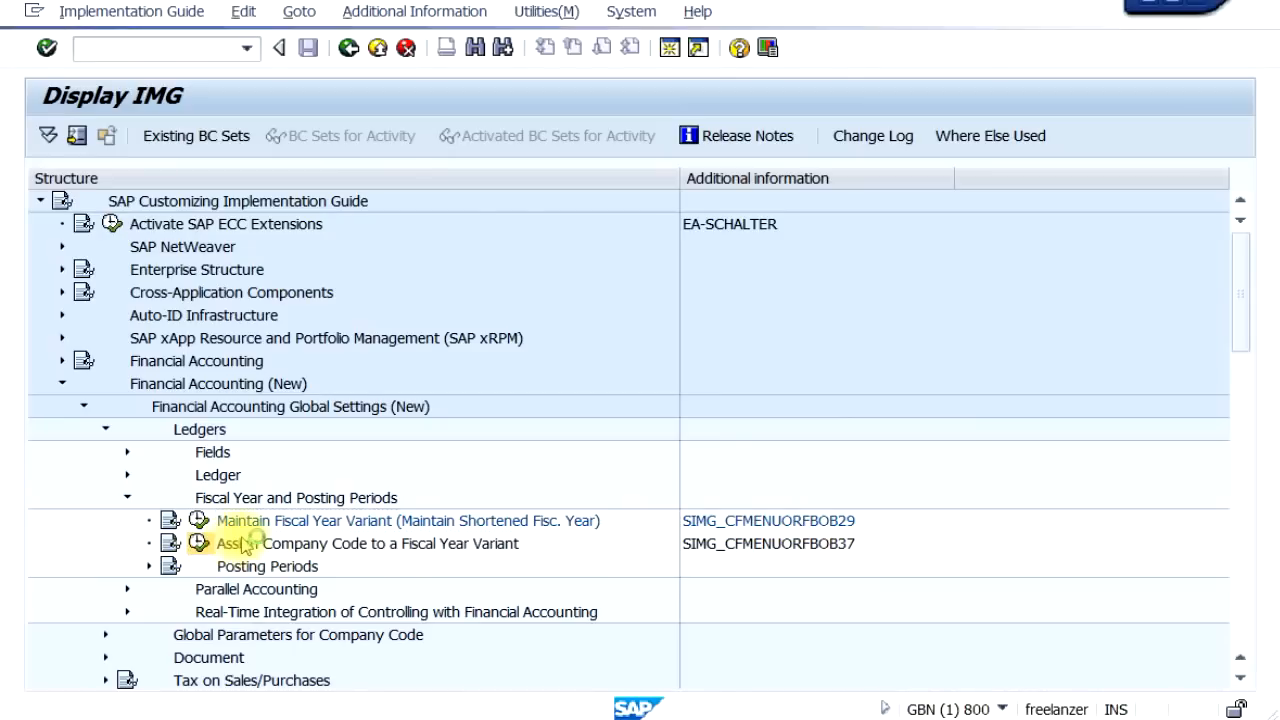
drag(716, 249, 720, 480)
click(343, 677)
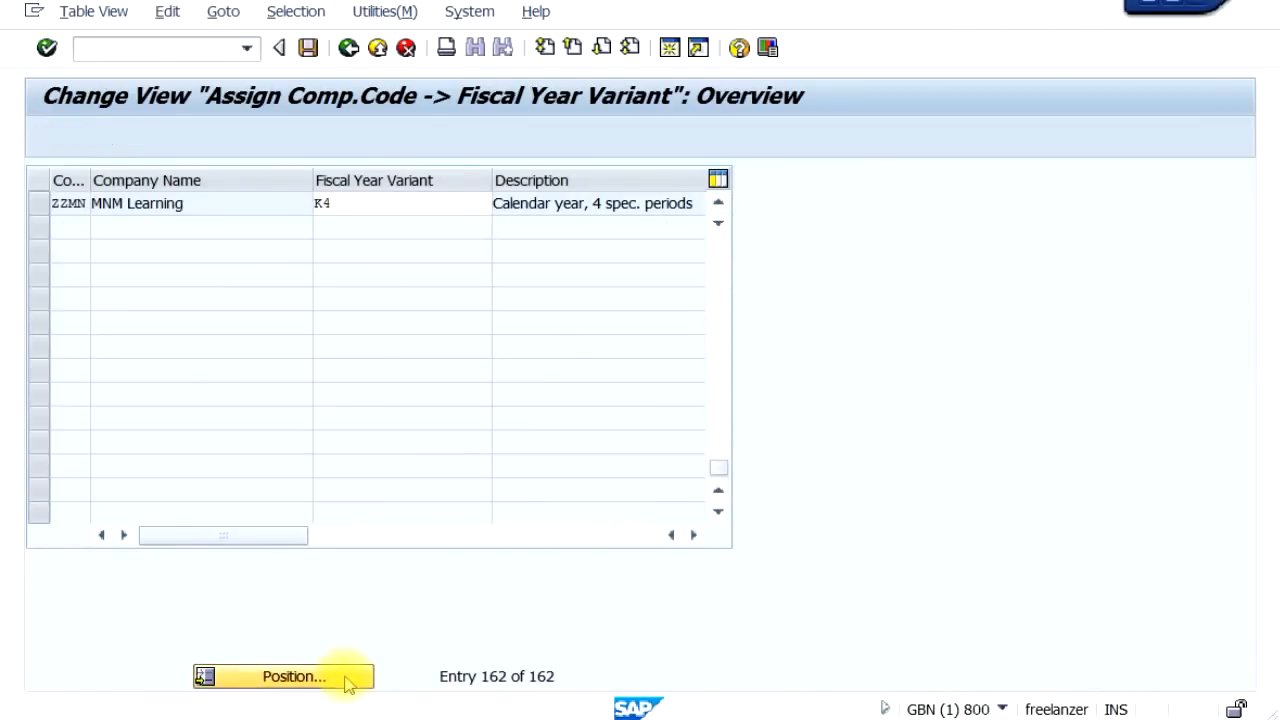
click(369, 385)
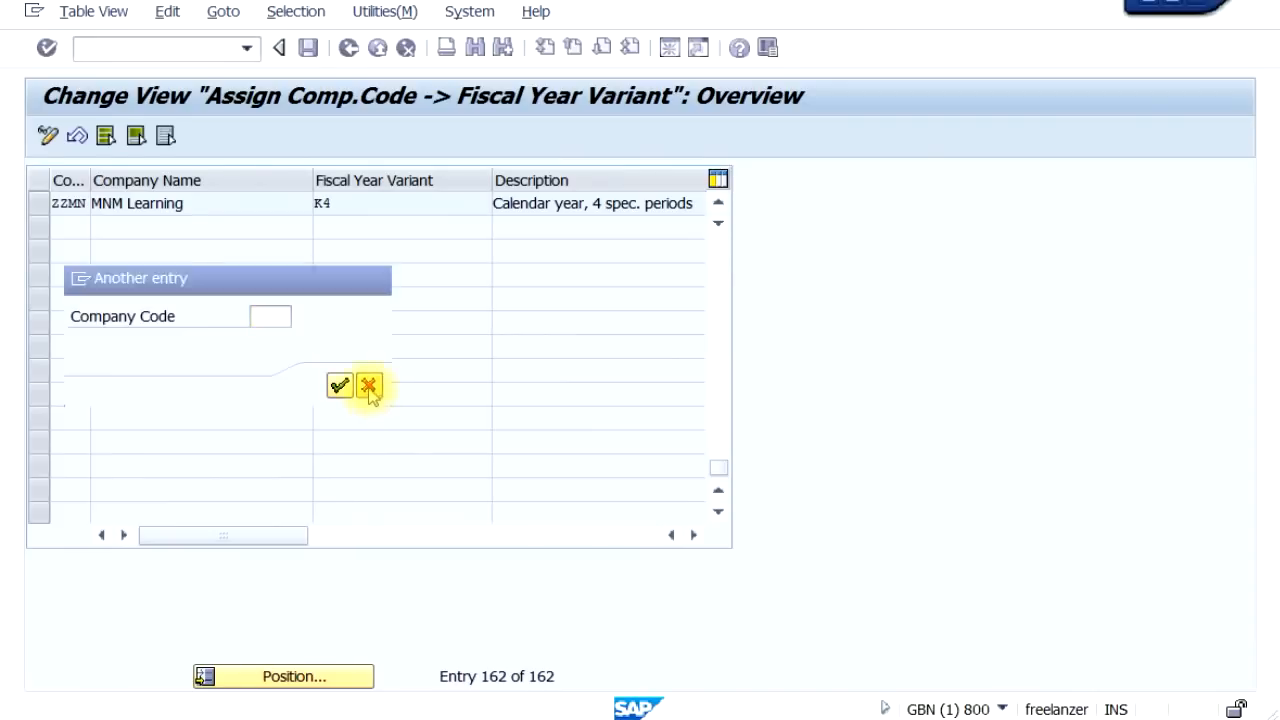
click(718, 204)
click(718, 204)
click(718, 204)
click(718, 204)
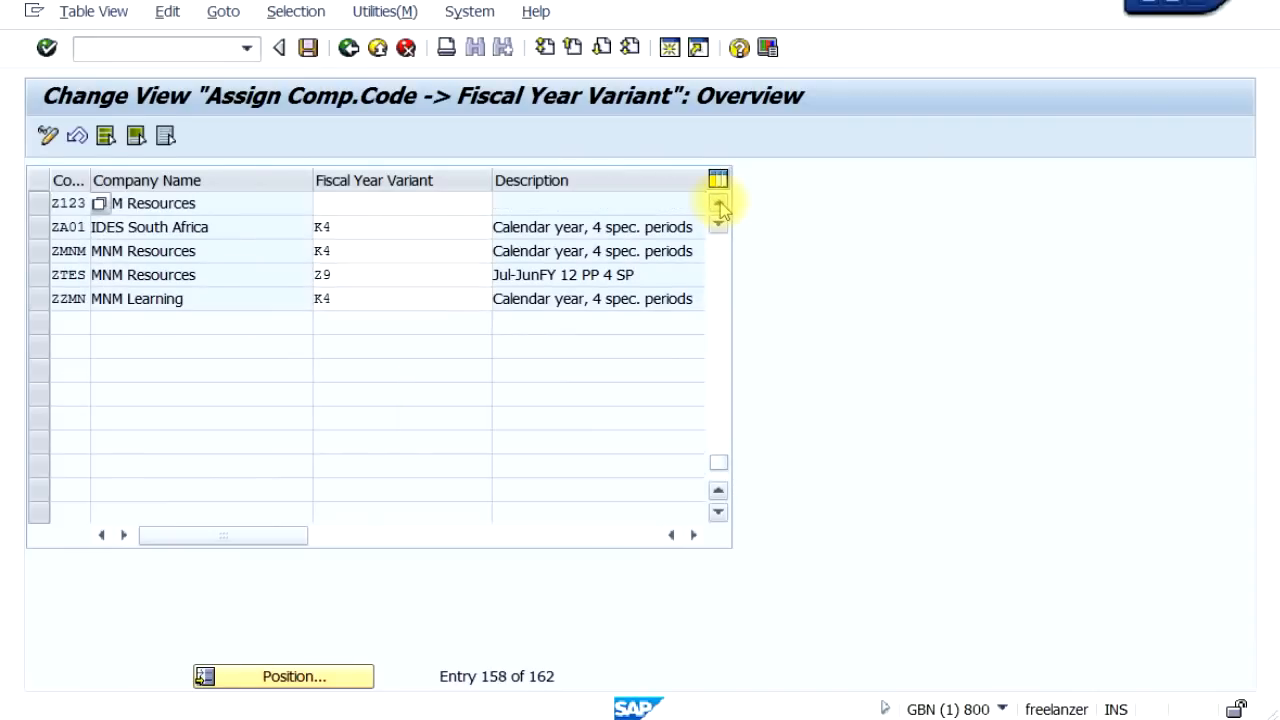
click(718, 204)
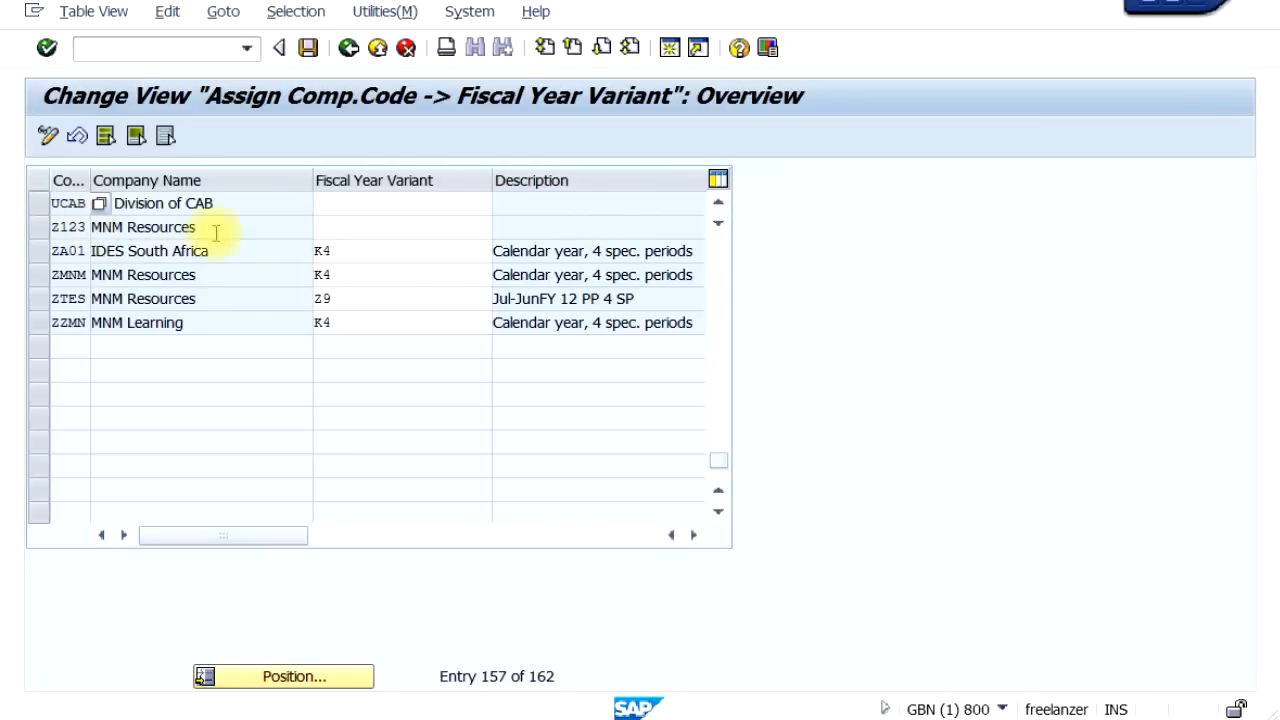
Assign fiscal year variant Z1 (Jul-Jun FYV 12PP 4SP) to company code Z123 from the list of available variants.
click(337, 227)
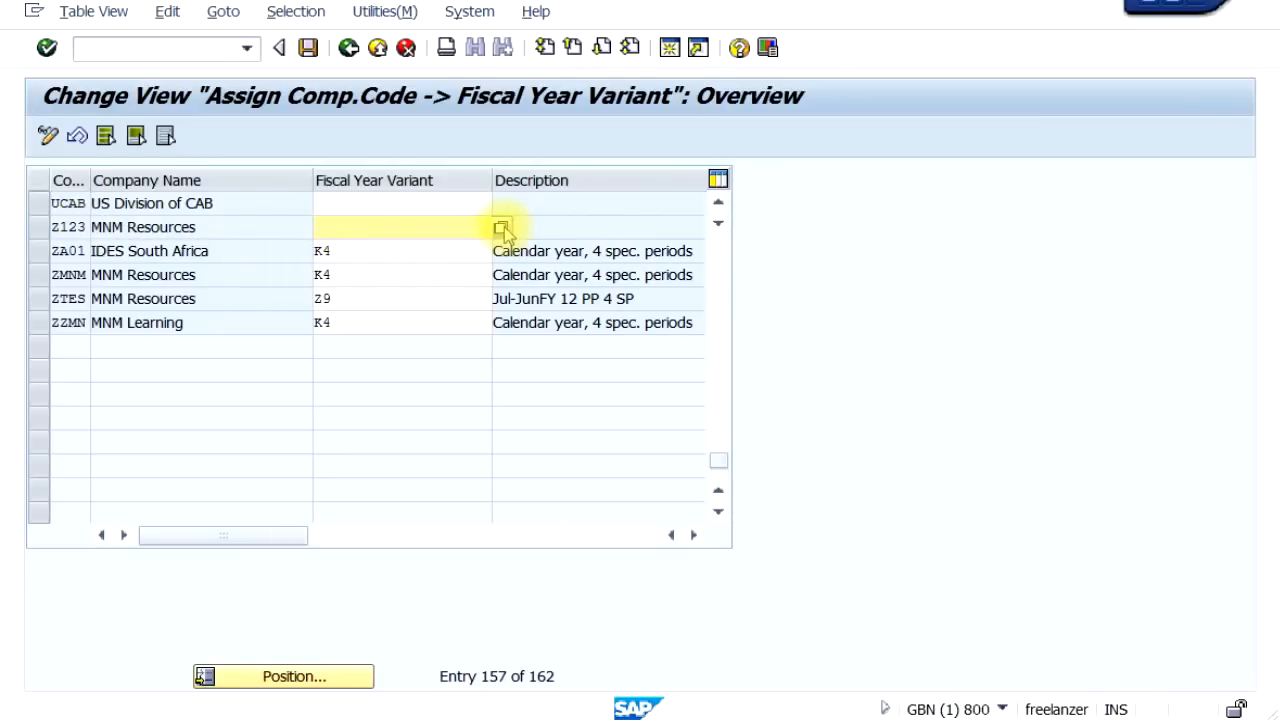
click(501, 229)
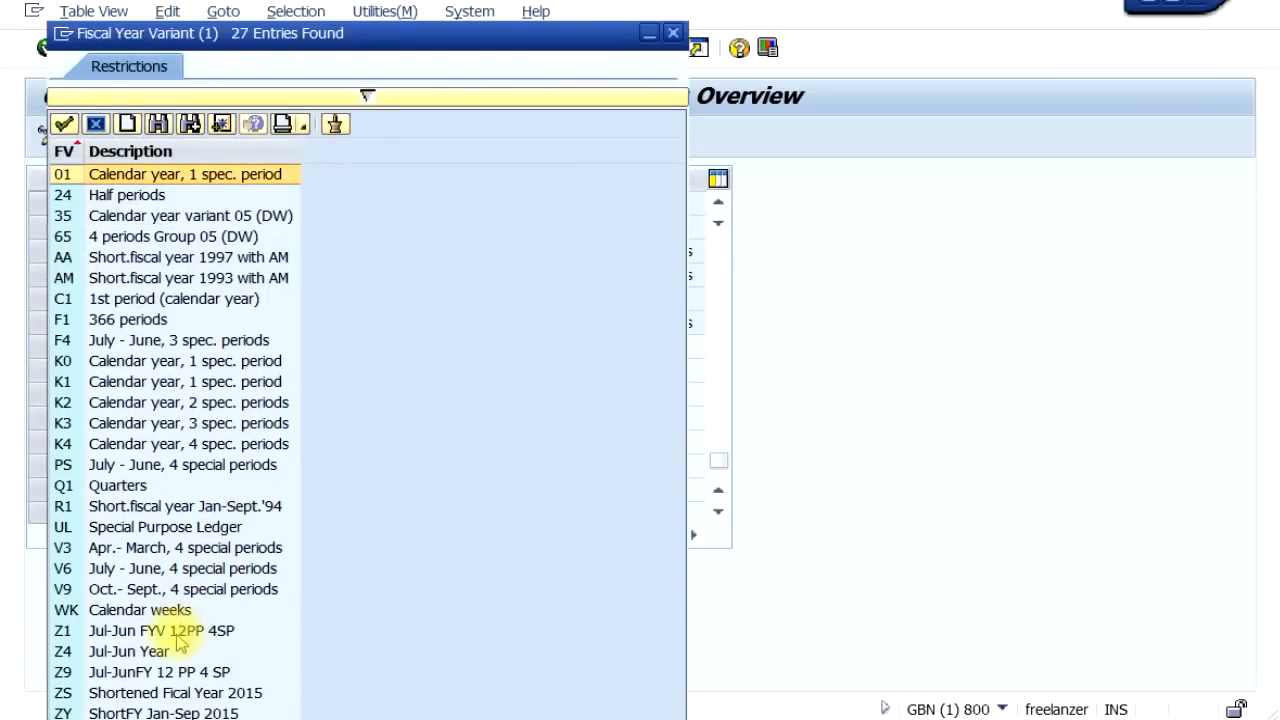
double_click(175, 631)
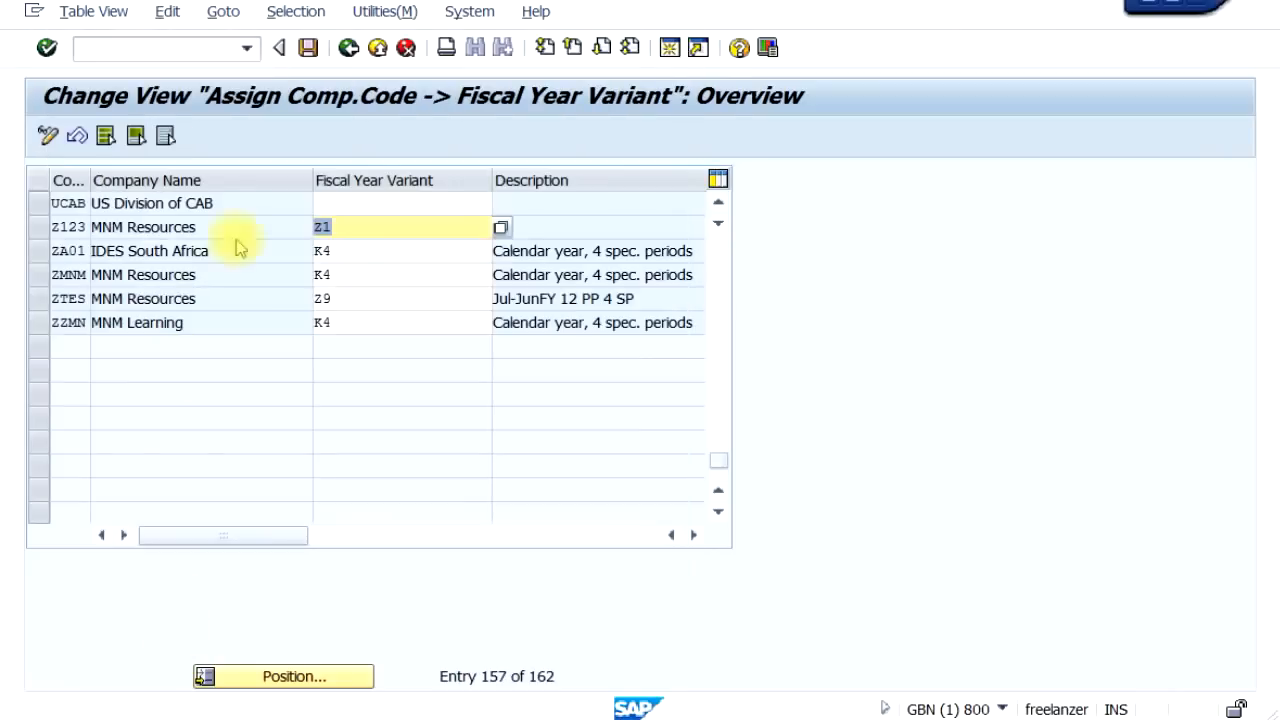
Save the company code assignment under customizing request GBNK900544, accepting the missing-variant warning.
click(308, 48)
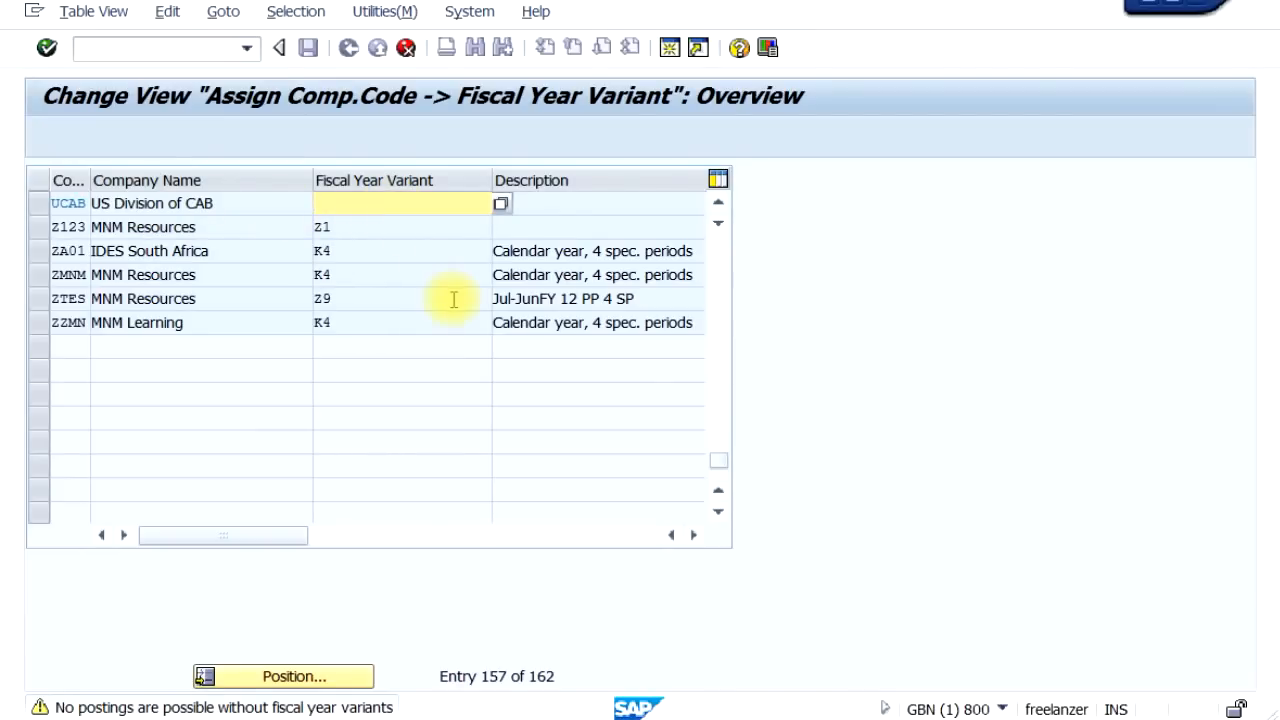
key(ctrl+s)
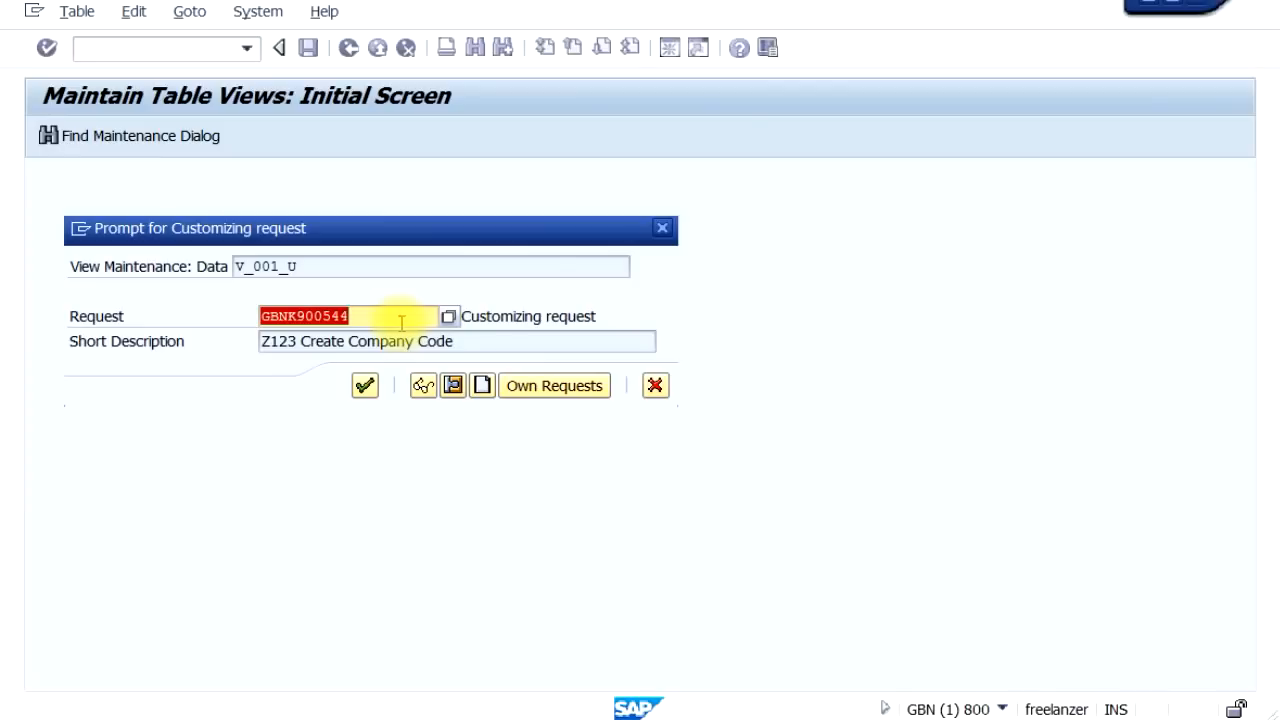
click(364, 386)
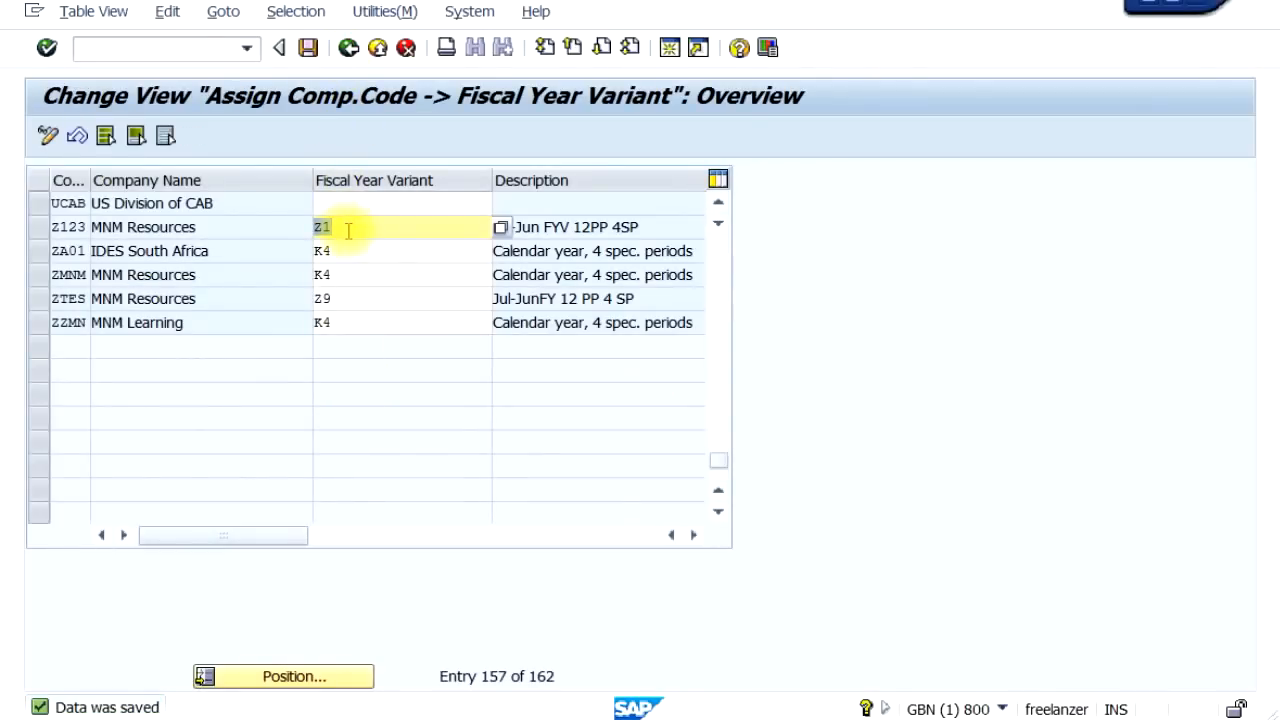
Widen the company code column to compare the variants assigned to the listed company codes, and return to the implementation guide structure.
drag(90, 180, 108, 180)
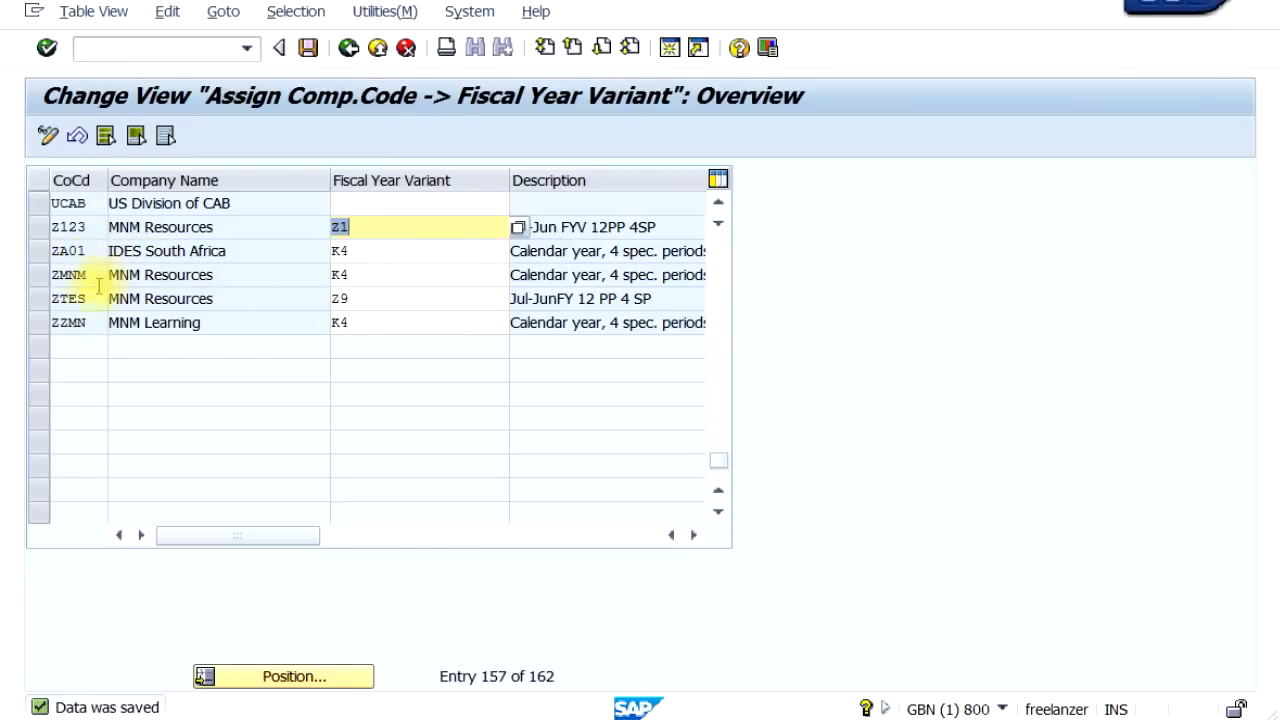
click(356, 323)
click(368, 272)
click(371, 243)
click(374, 272)
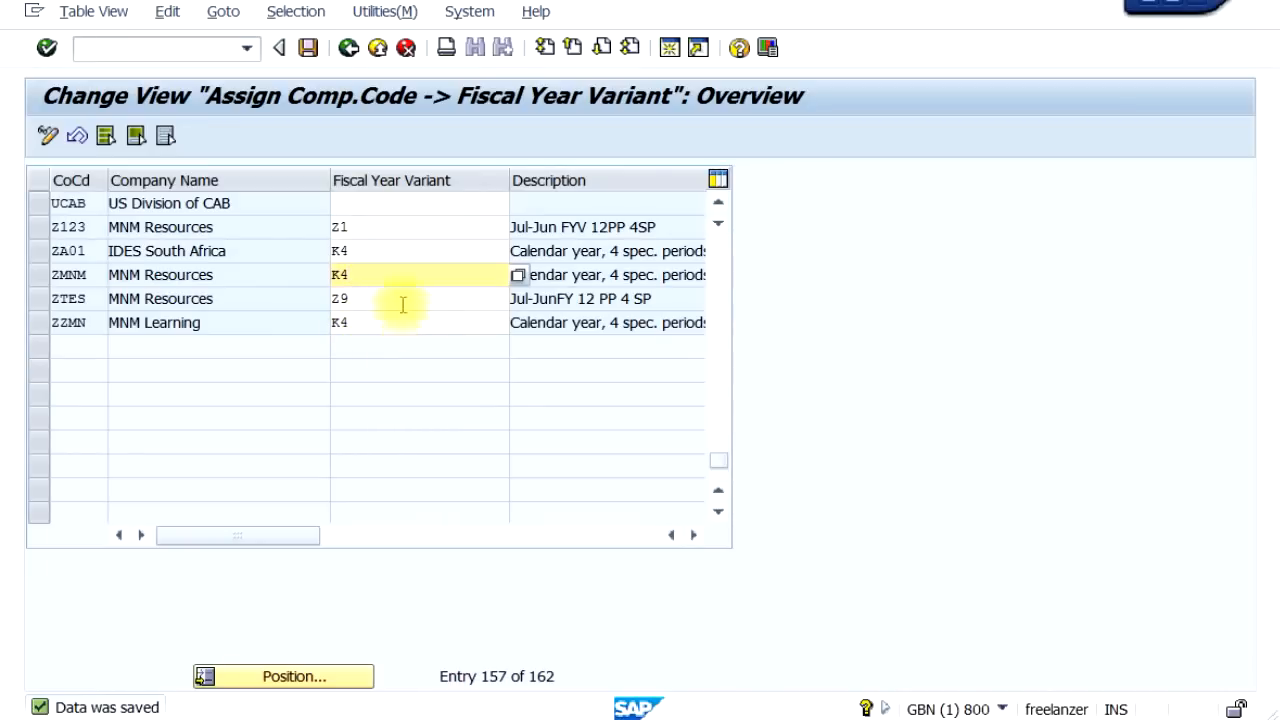
click(348, 48)
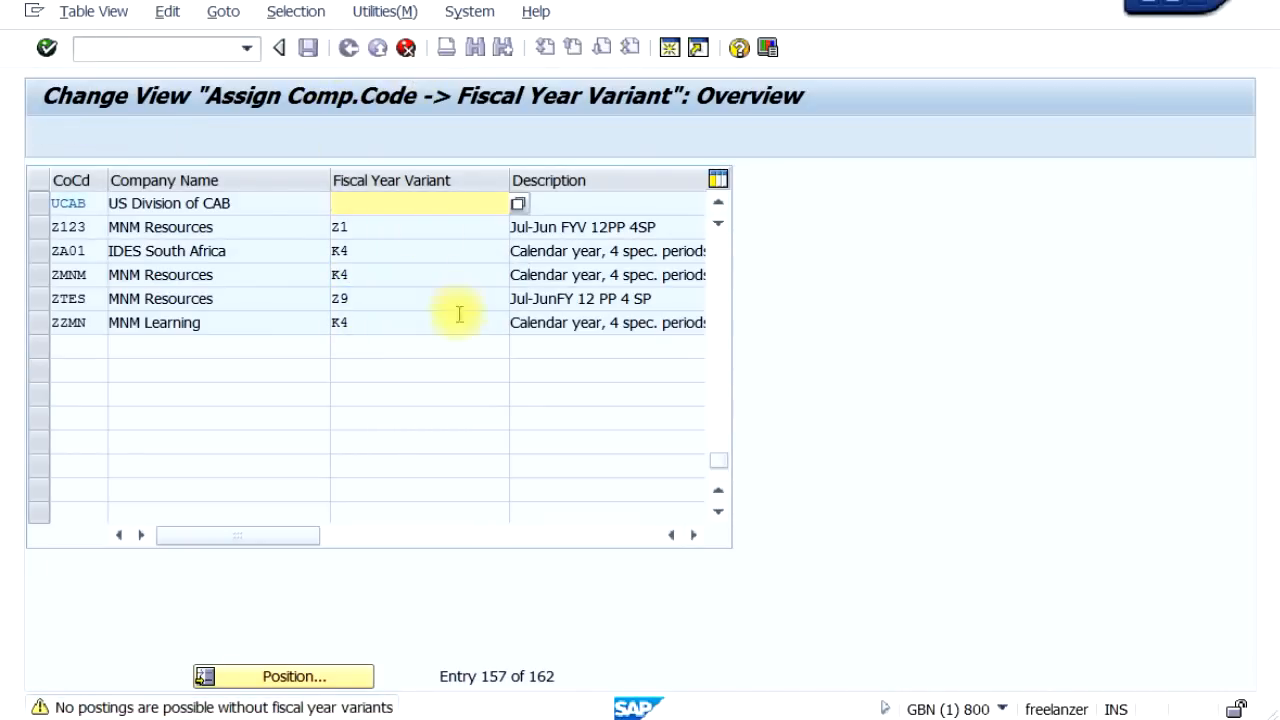
key(Return)
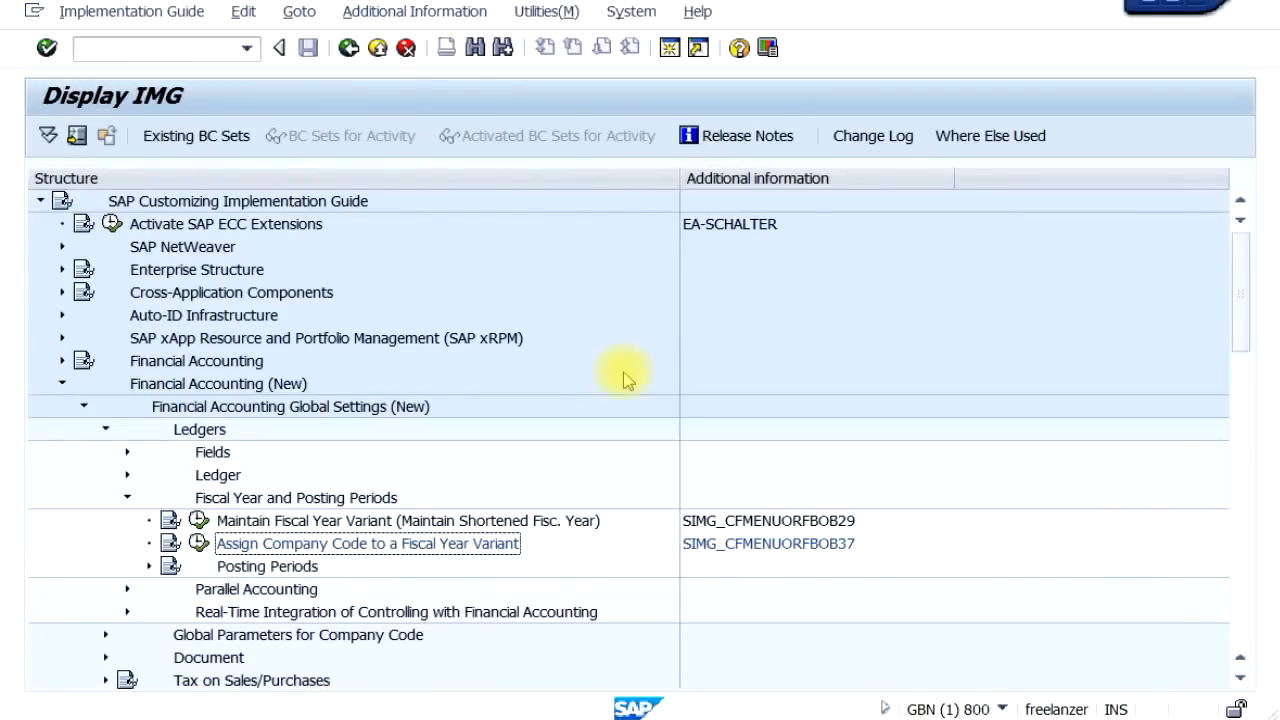